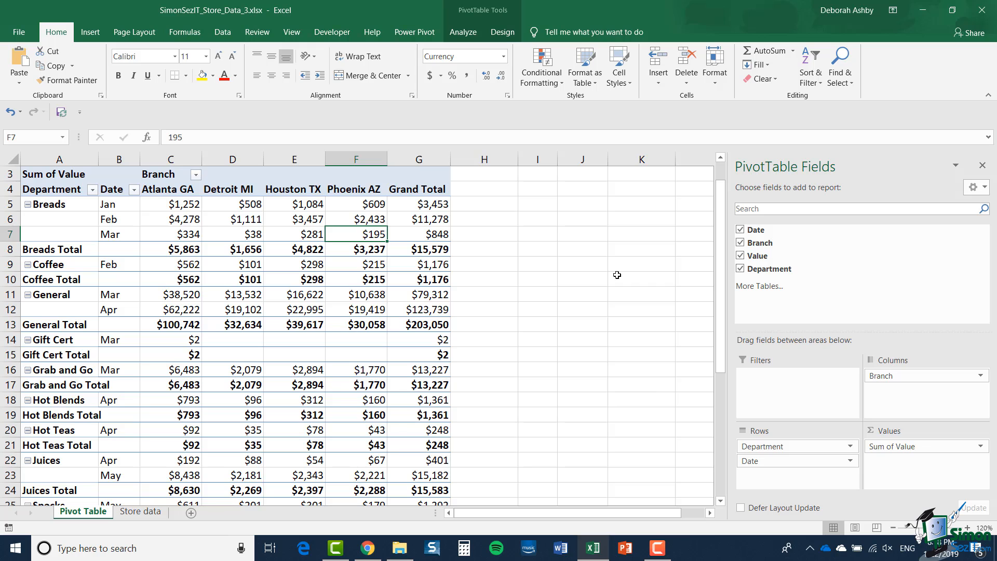
Review the PivotTable's data source range, keeping SalesTable as the source
{"action": "left_click", "coordinate": [463, 32]}
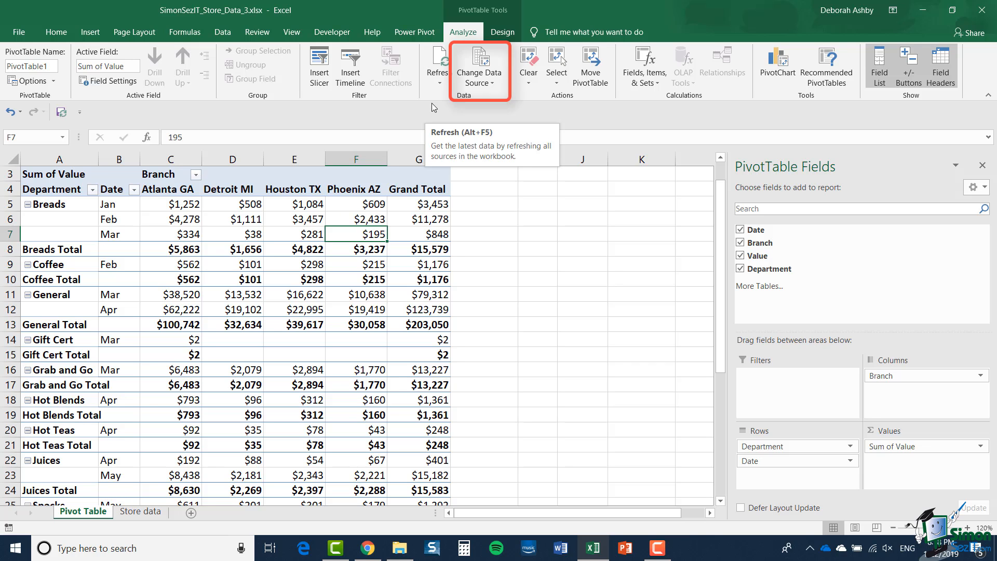
{"action": "left_click", "coordinate": [480, 65]}
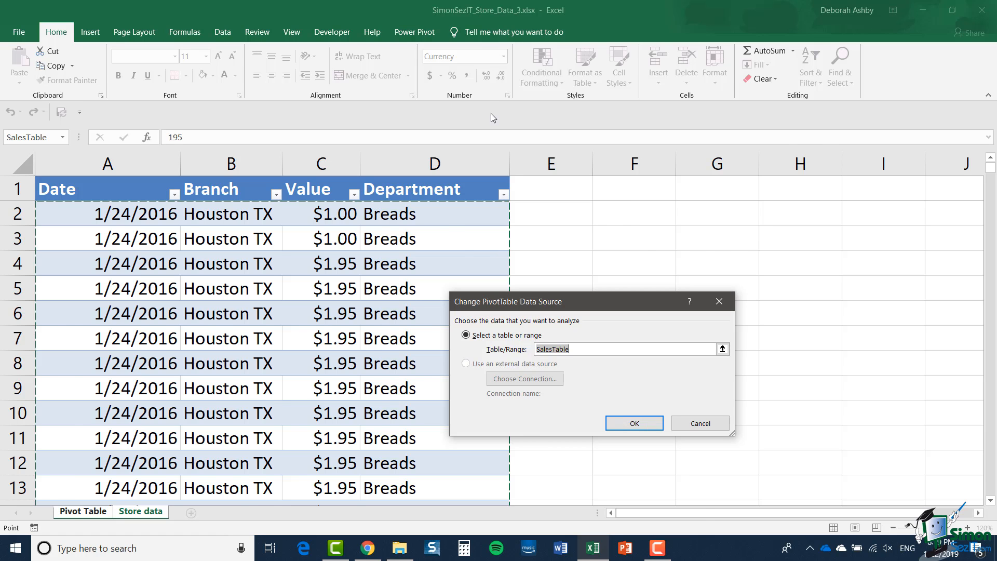
{"action": "key", "text": "Return"}
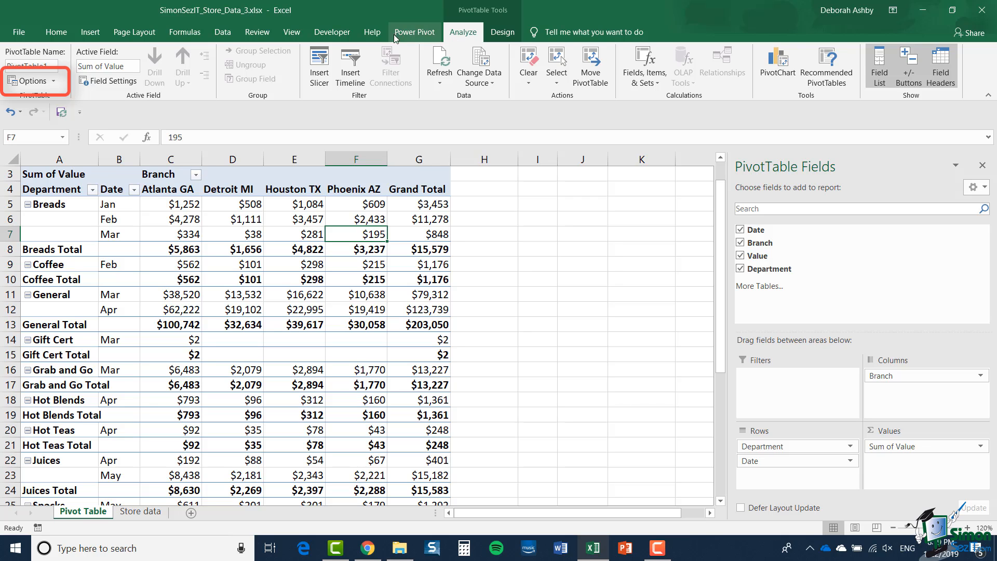
Review the data settings in the PivotTable options, including the option for refreshing data on file open, without changing them
{"action": "left_click", "coordinate": [53, 81]}
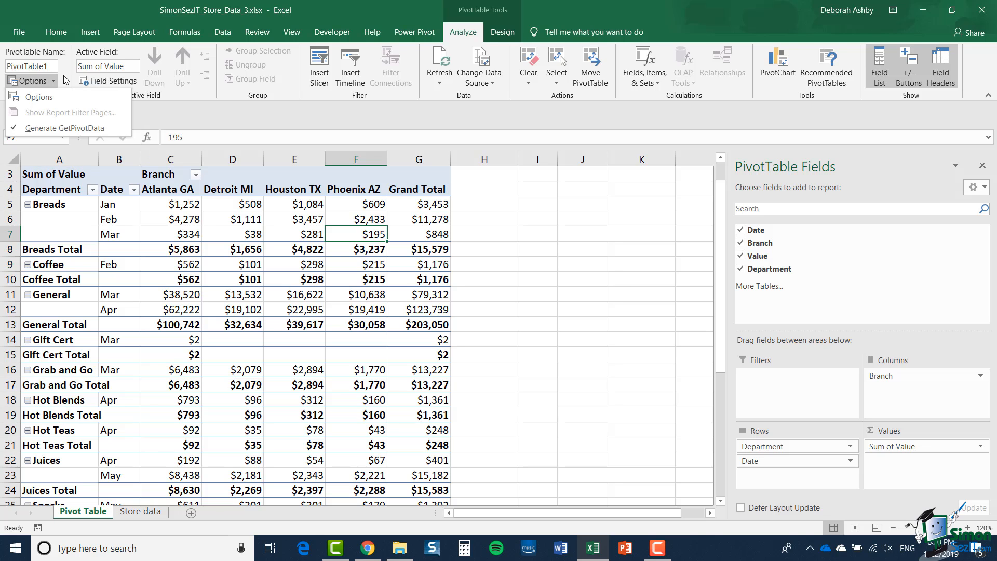
{"action": "left_click", "coordinate": [45, 96]}
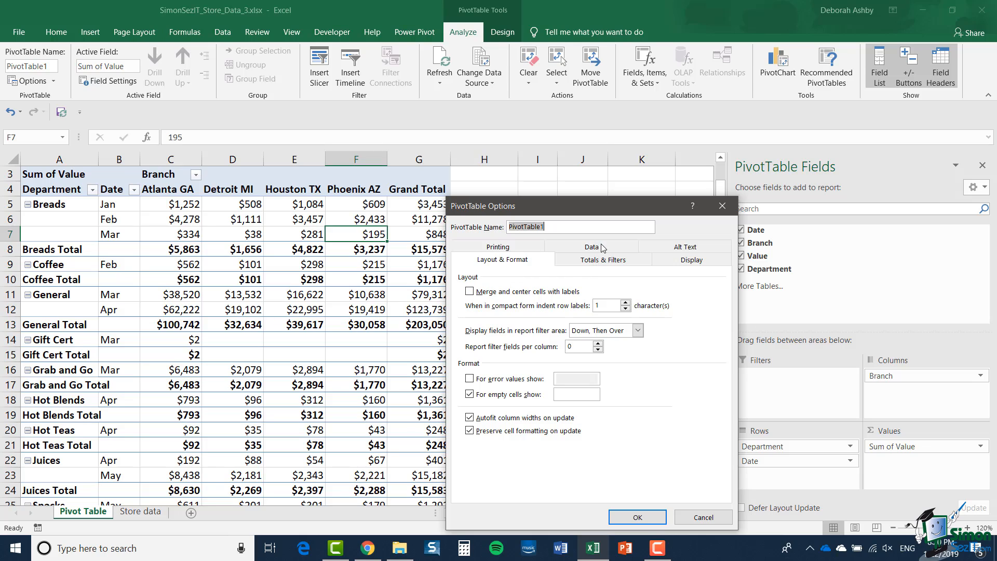
{"action": "left_click", "coordinate": [585, 250]}
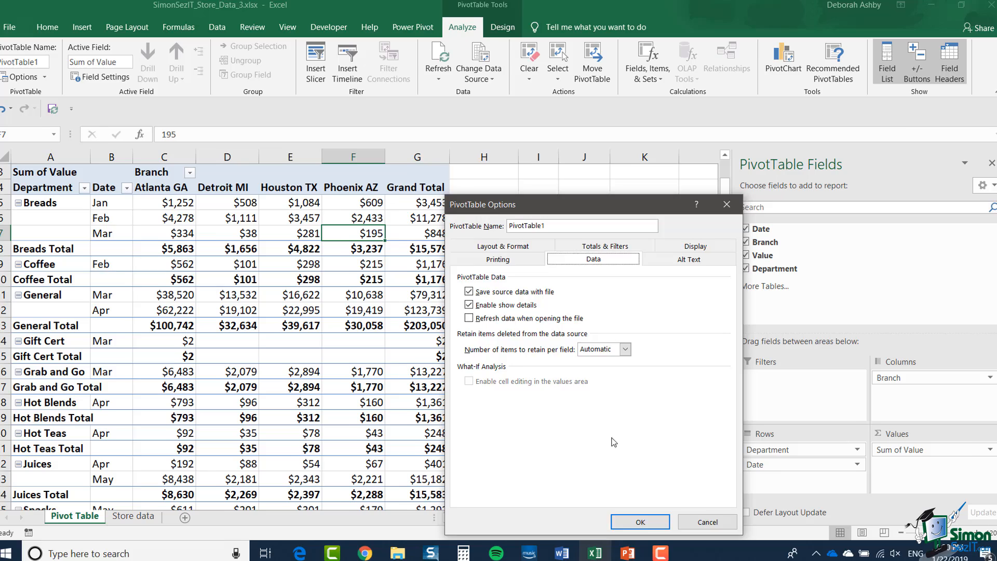
{"action": "left_click", "coordinate": [637, 522]}
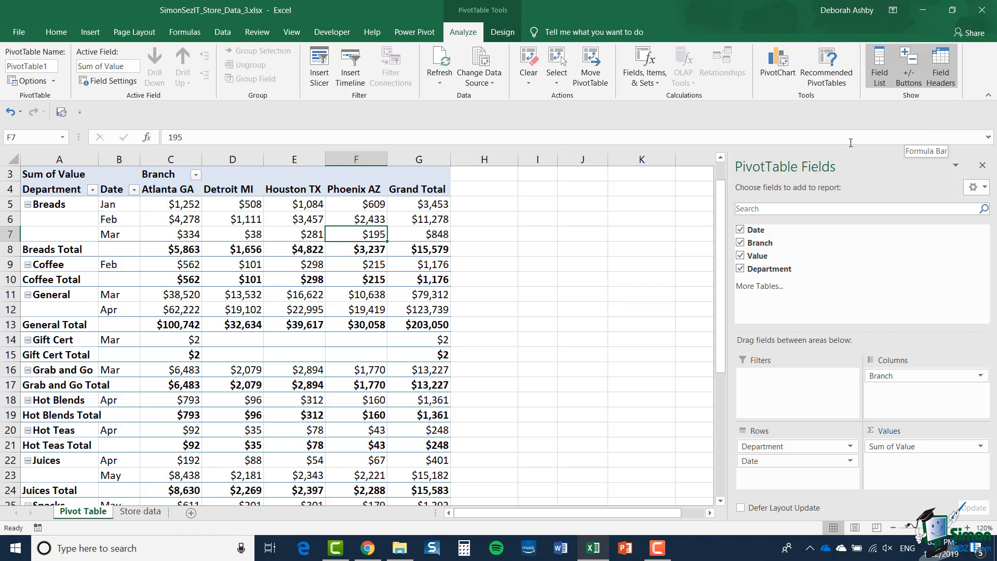
Hide and restore the PivotTable's expand/collapse buttons and its field headers
{"action": "left_click", "coordinate": [880, 71]}
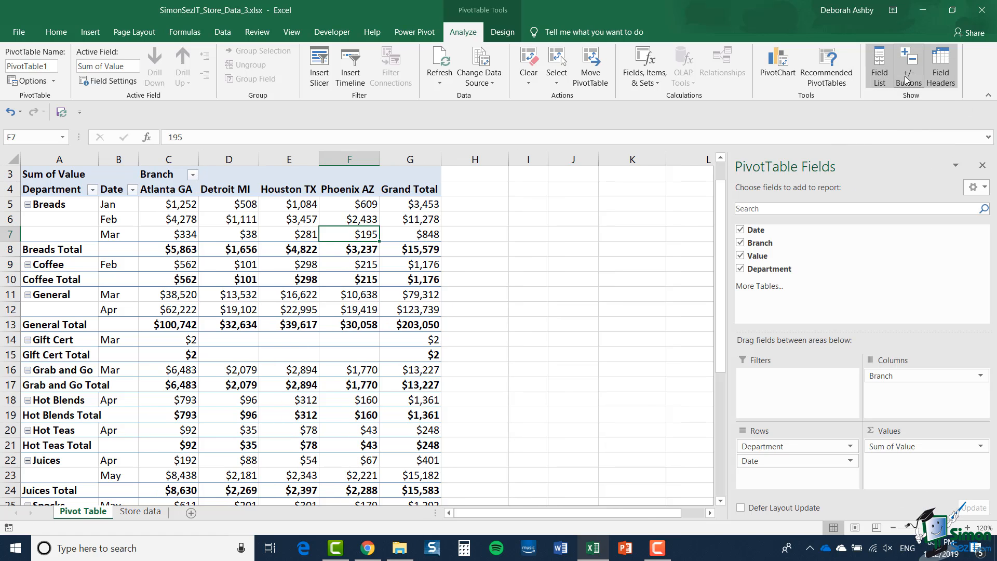
{"action": "left_click", "coordinate": [907, 73]}
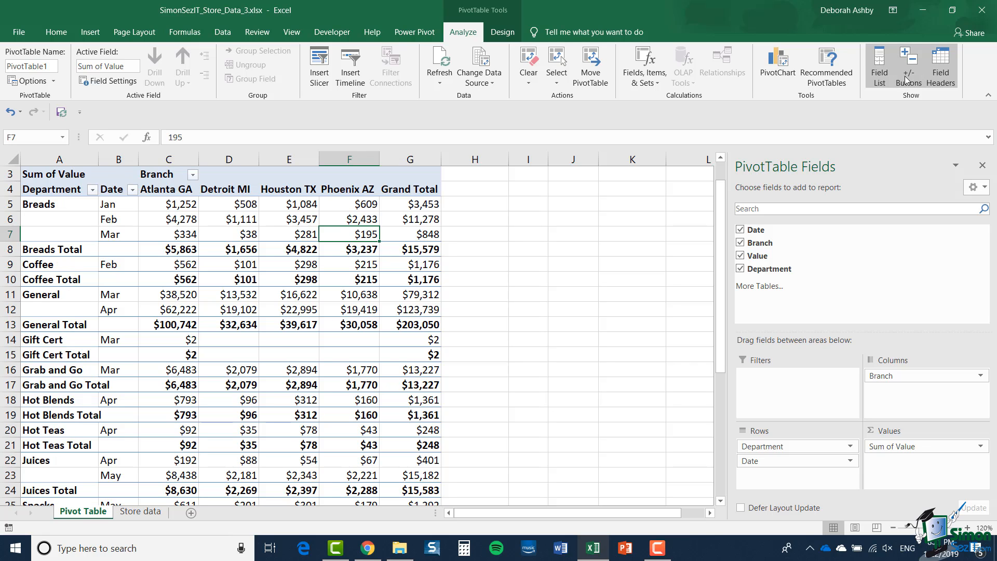
{"action": "left_click", "coordinate": [906, 73]}
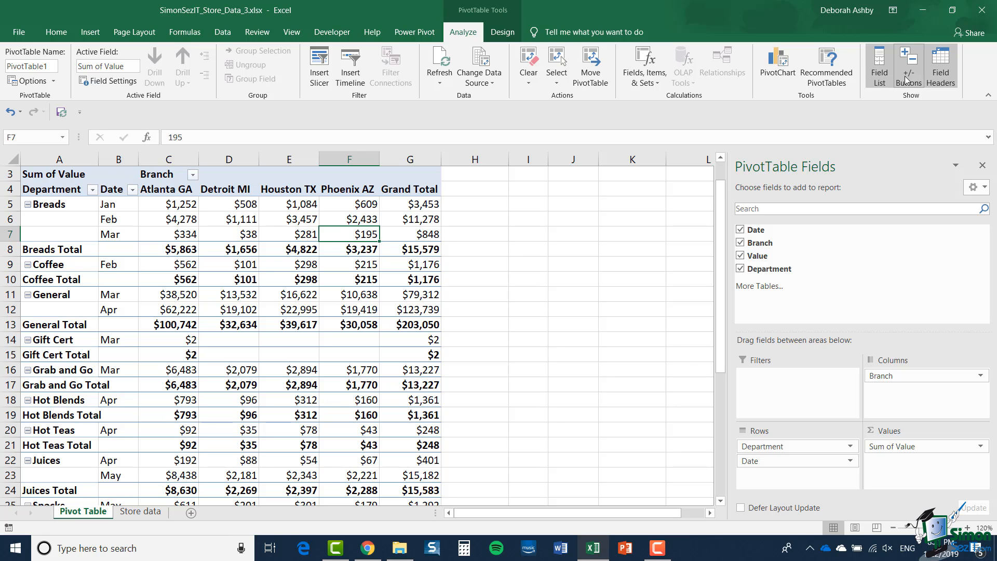
{"action": "left_click", "coordinate": [942, 66]}
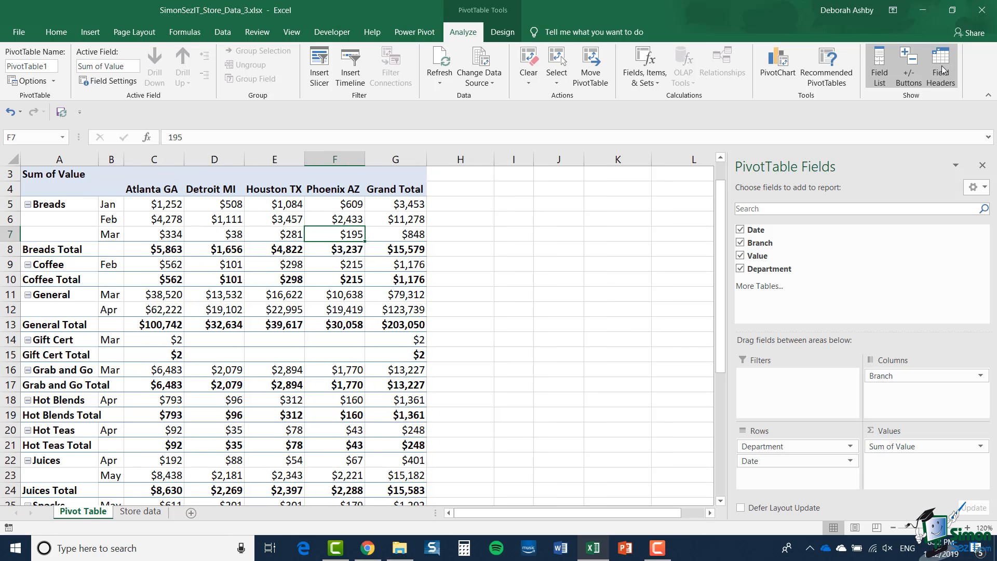
{"action": "left_click", "coordinate": [942, 65]}
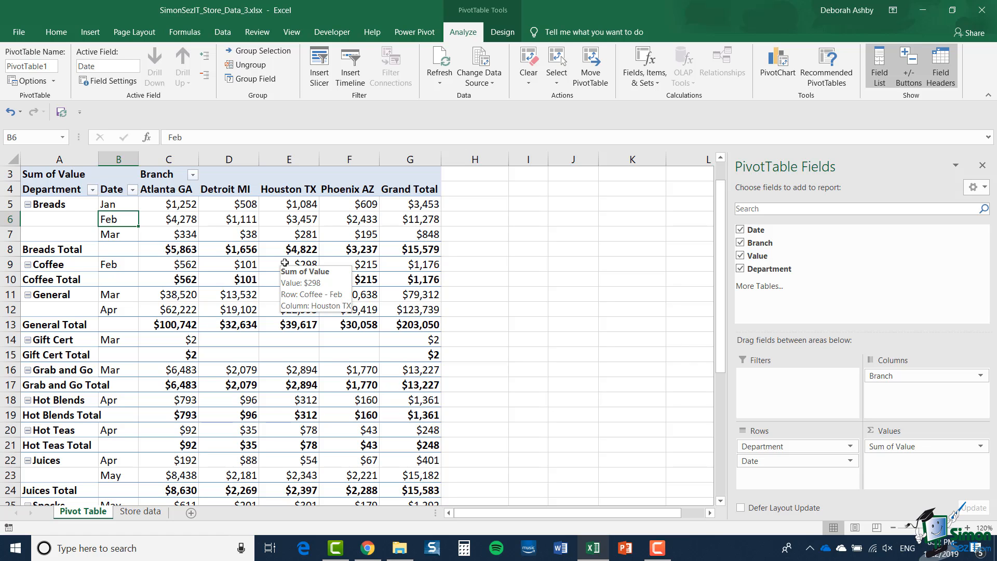
Ungroup the Date field into individual dates and regroup it by Months
{"action": "right_click", "coordinate": [130, 220]}
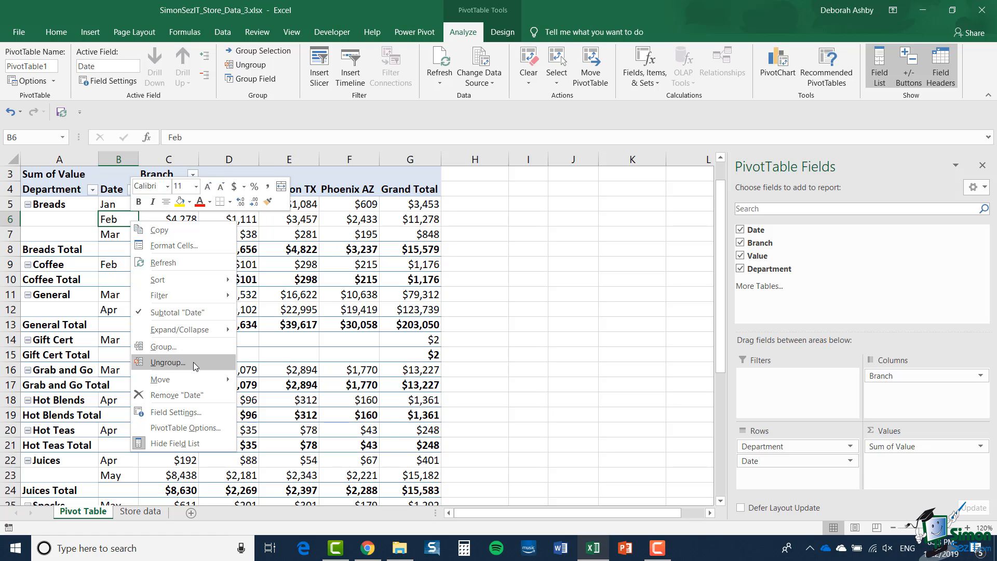
{"action": "left_click", "coordinate": [167, 363]}
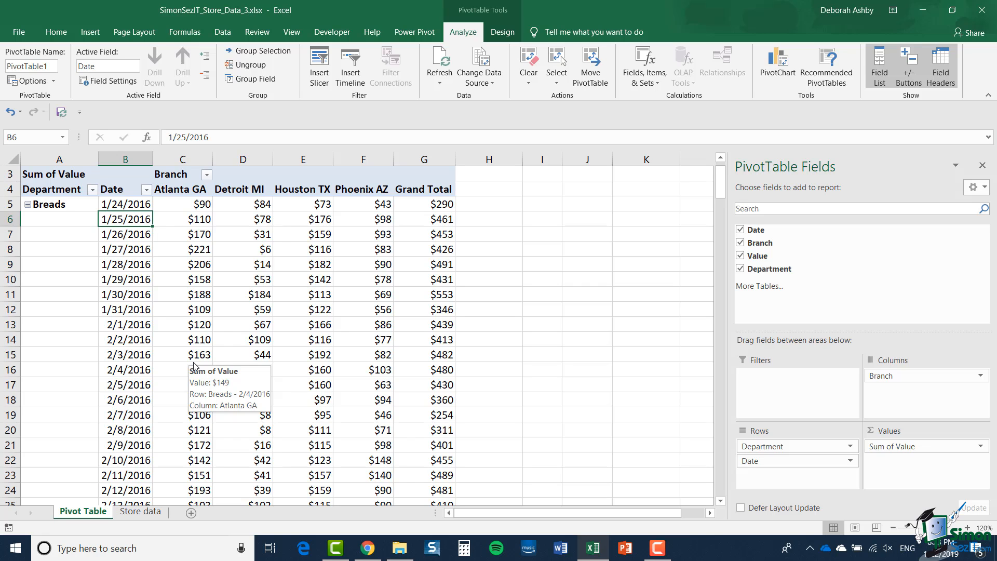
{"action": "right_click", "coordinate": [143, 220]}
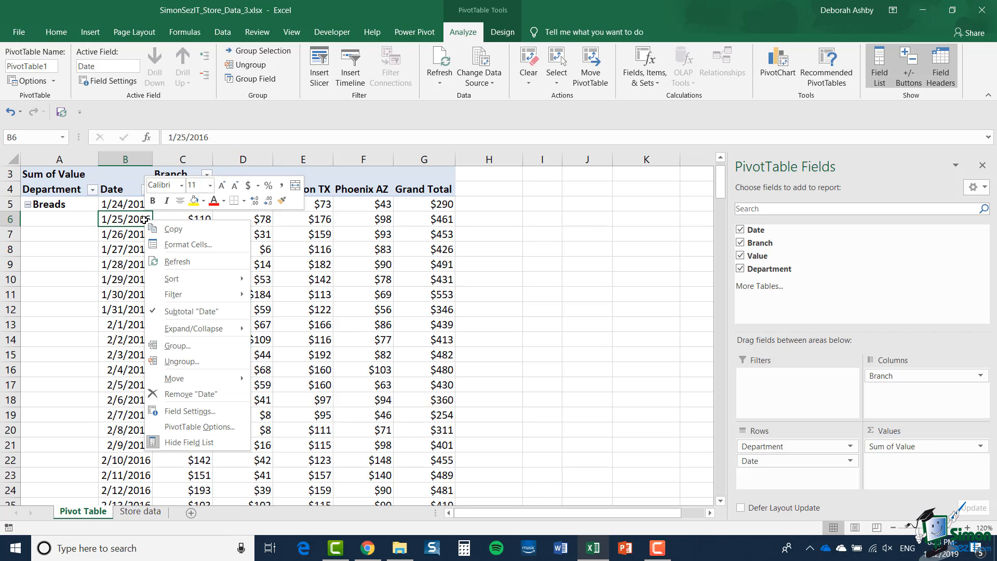
{"action": "left_click", "coordinate": [194, 346]}
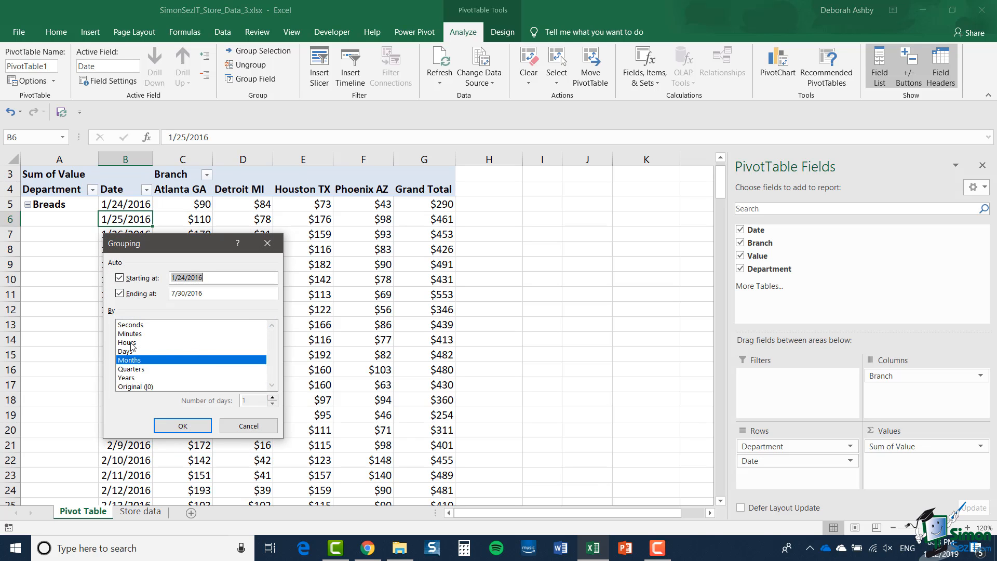
{"action": "left_click", "coordinate": [185, 429]}
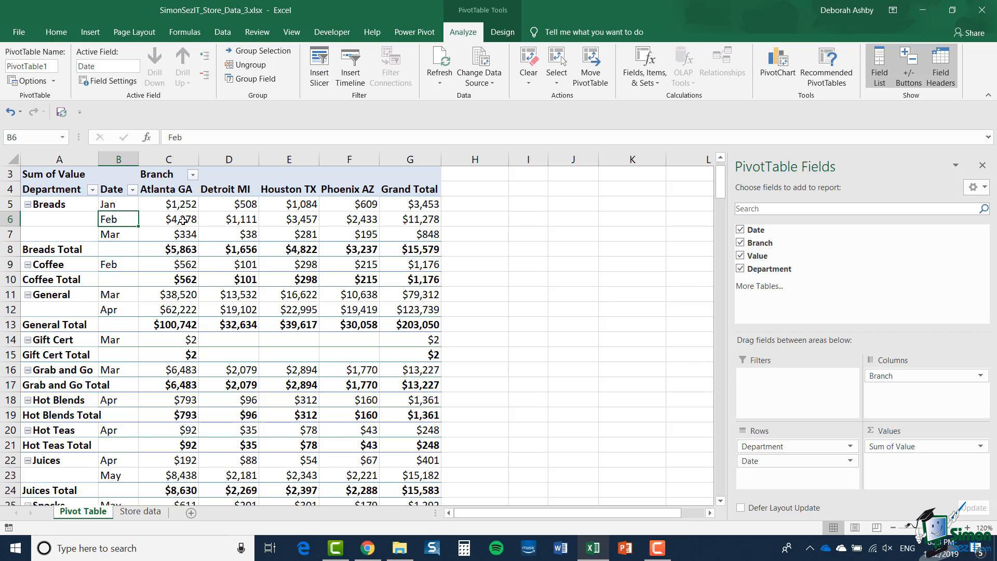
Show the source details behind the February Breads value for Atlanta GA and undo the new details sheet
{"action": "mouse_move", "coordinate": [183, 221]}
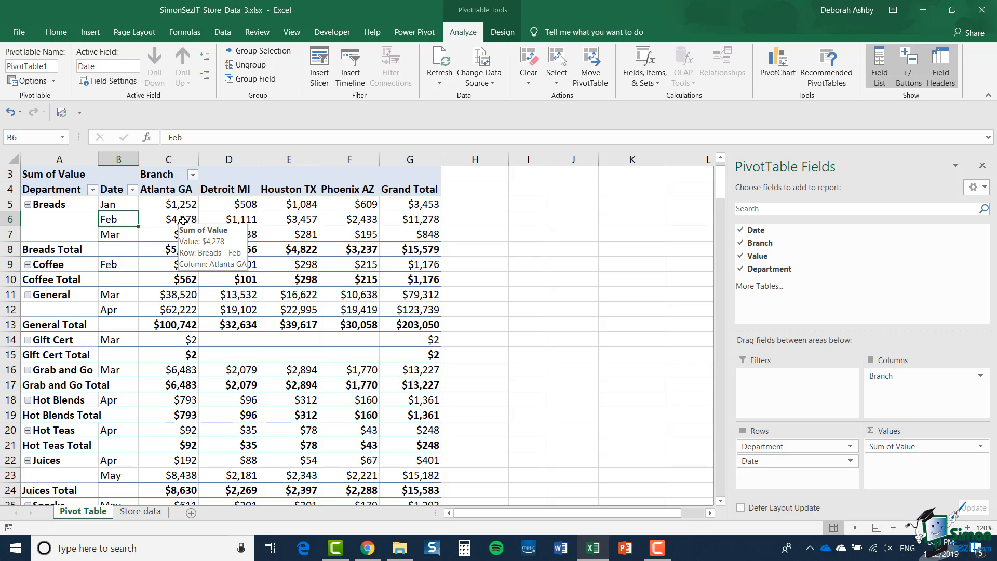
{"action": "right_click", "coordinate": [183, 220]}
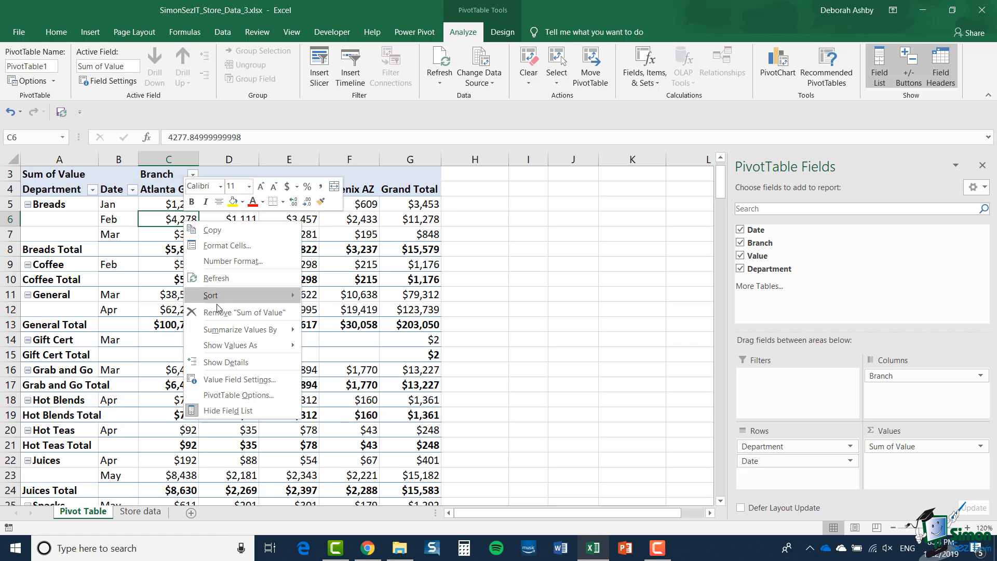
{"action": "left_click", "coordinate": [226, 362]}
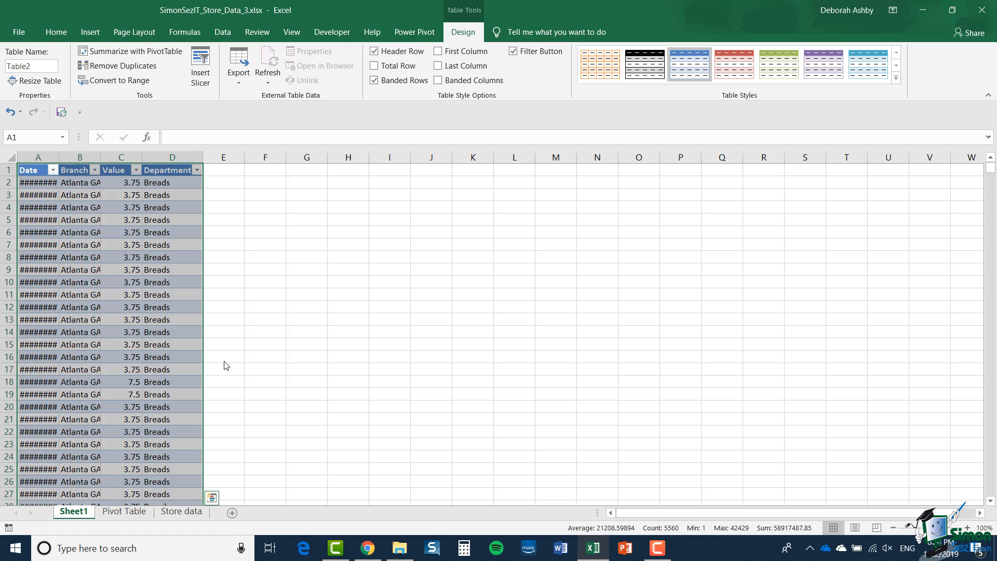
{"action": "left_click", "coordinate": [10, 112]}
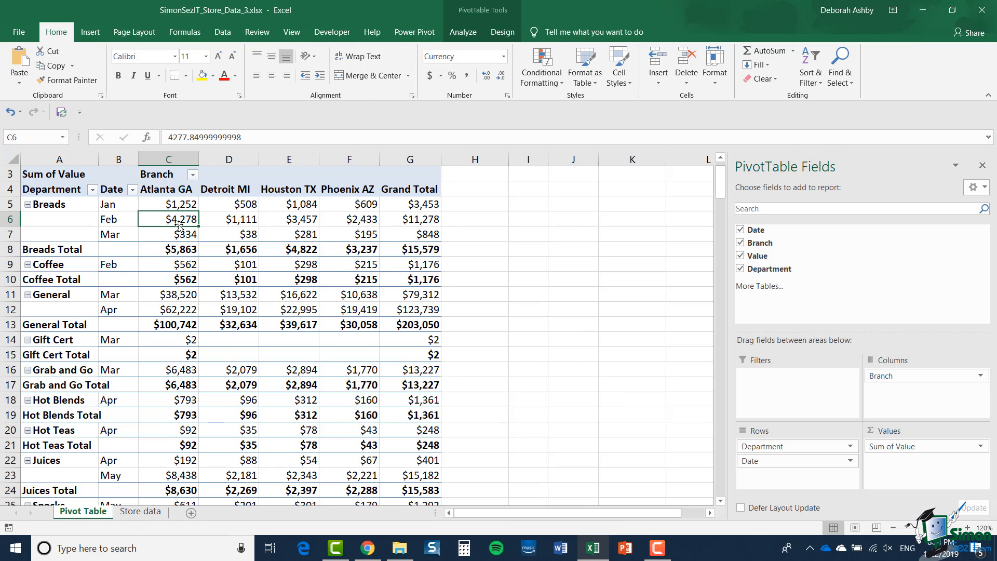
{"action": "double_click", "coordinate": [179, 220]}
Apply the blue PivotTable style from the second row of the Dark styles
{"action": "left_click", "coordinate": [503, 34]}
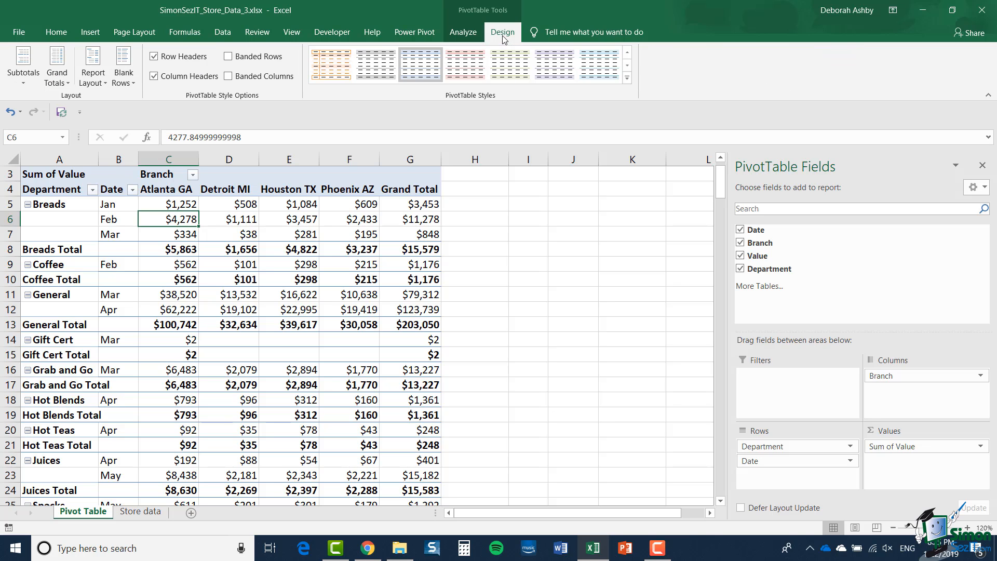
{"action": "left_click", "coordinate": [627, 79]}
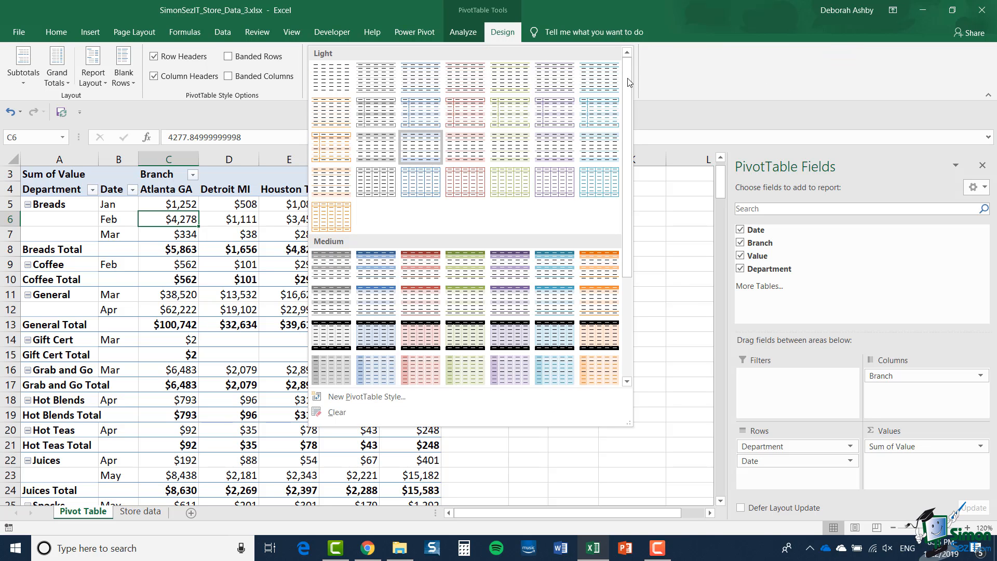
{"action": "scroll", "coordinate": [547, 69], "scroll_direction": "down", "scroll_amount": 3}
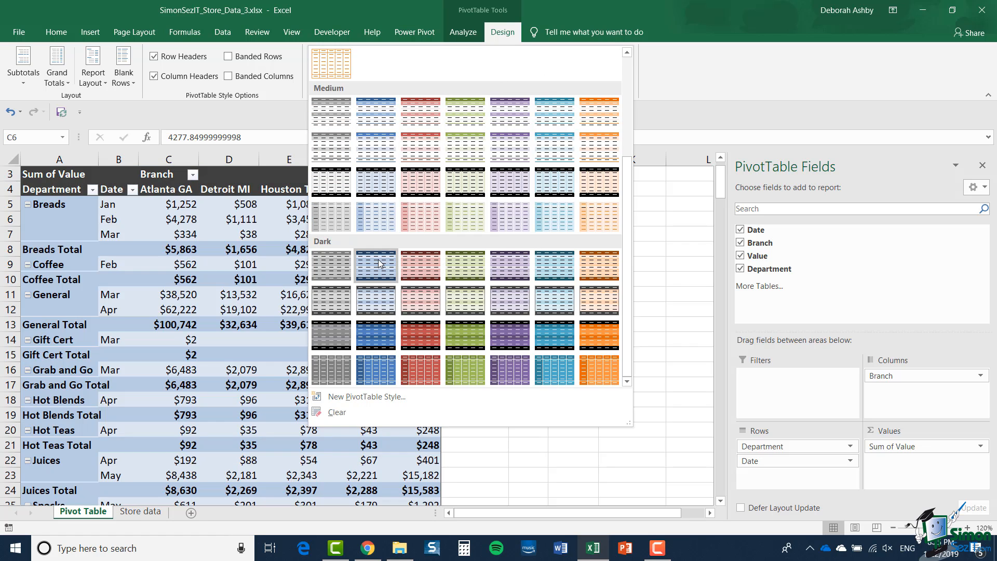
{"action": "left_click", "coordinate": [374, 303]}
{"action": "mouse_move", "coordinate": [373, 302]}
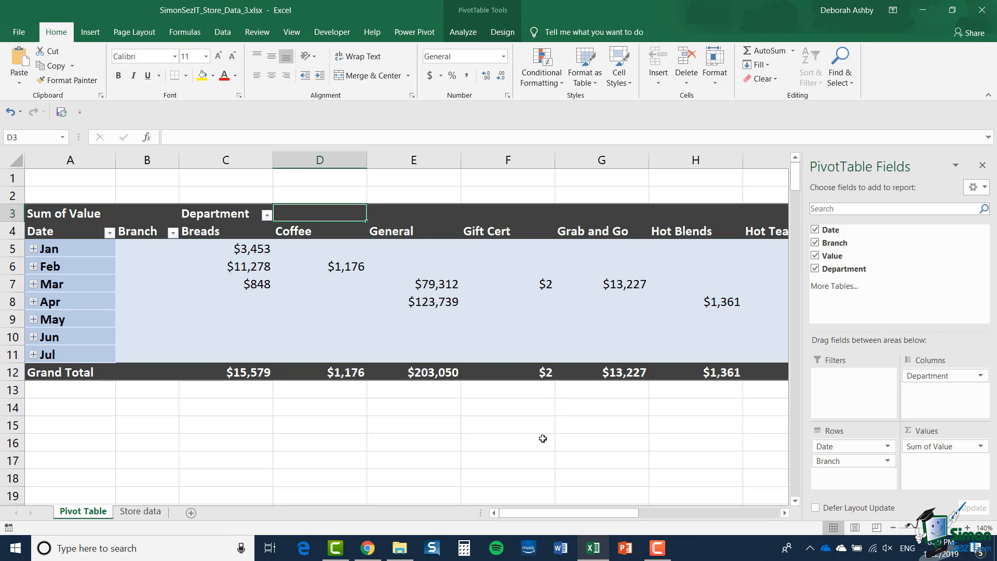
Filter the Branch field to only Atlanta GA and Houston TX, and clear that filter again
{"action": "left_click", "coordinate": [172, 232]}
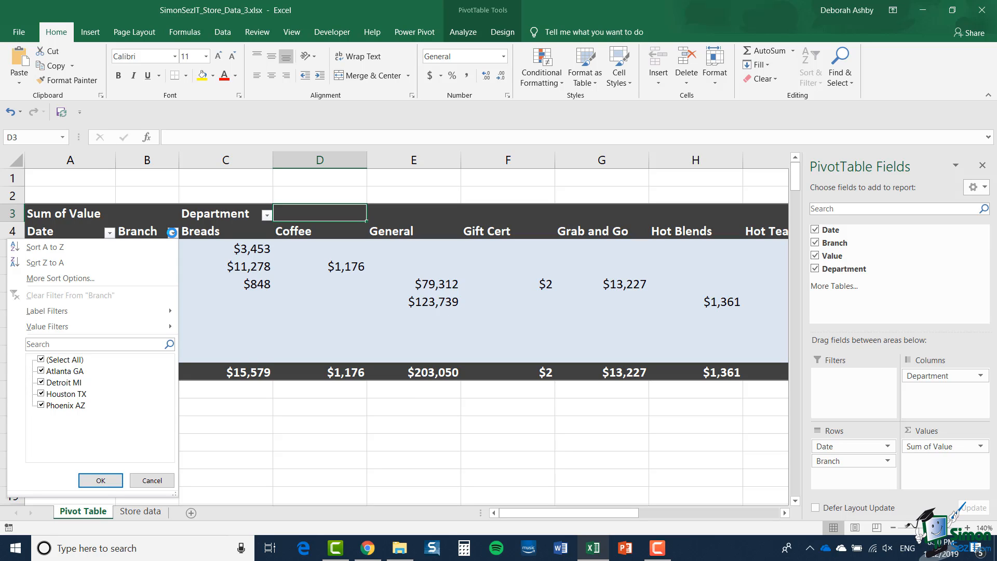
{"action": "left_click", "coordinate": [41, 360]}
{"action": "left_click", "coordinate": [41, 394]}
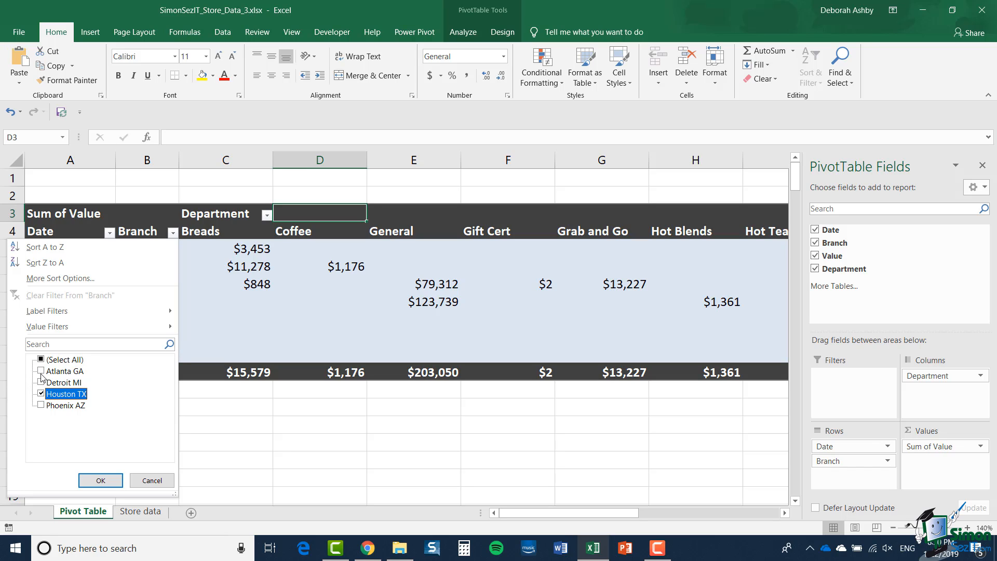
{"action": "left_click", "coordinate": [41, 371]}
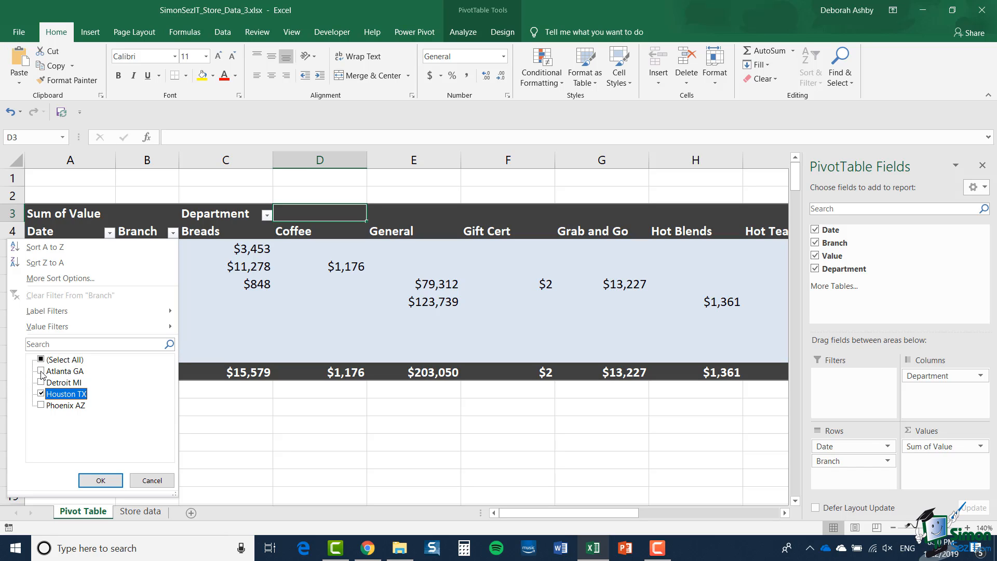
{"action": "left_click", "coordinate": [101, 480]}
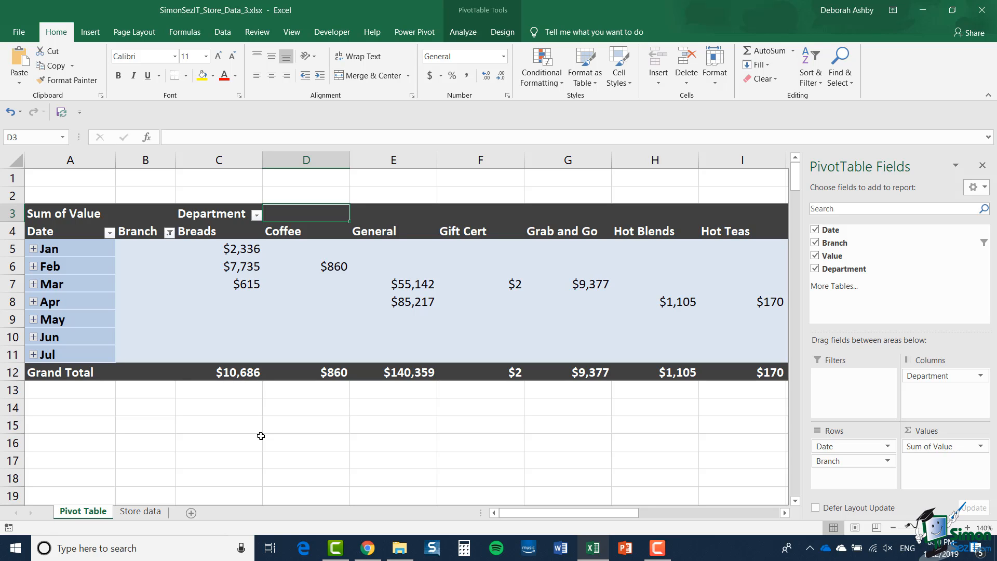
{"action": "left_click", "coordinate": [169, 232]}
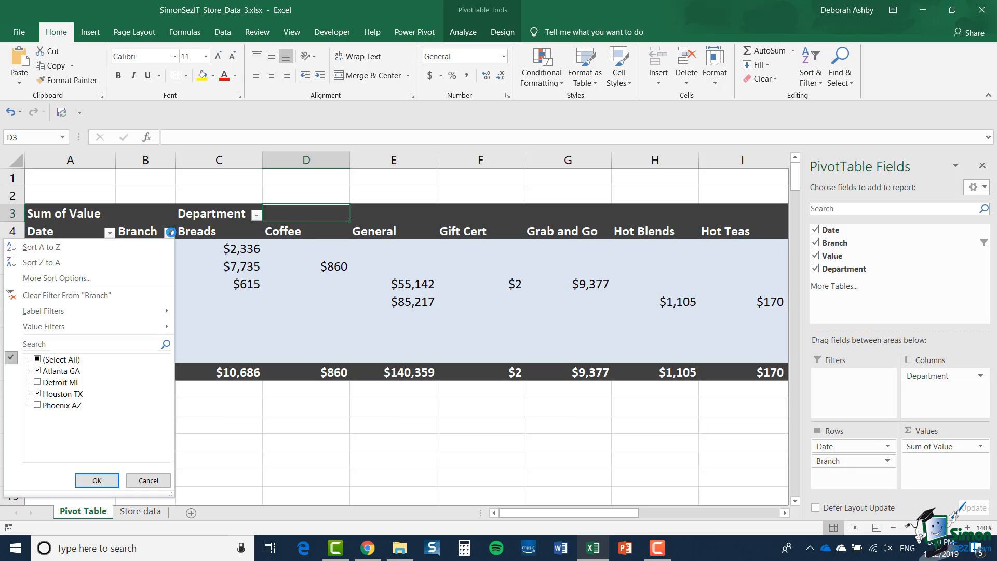
{"action": "left_click", "coordinate": [86, 297]}
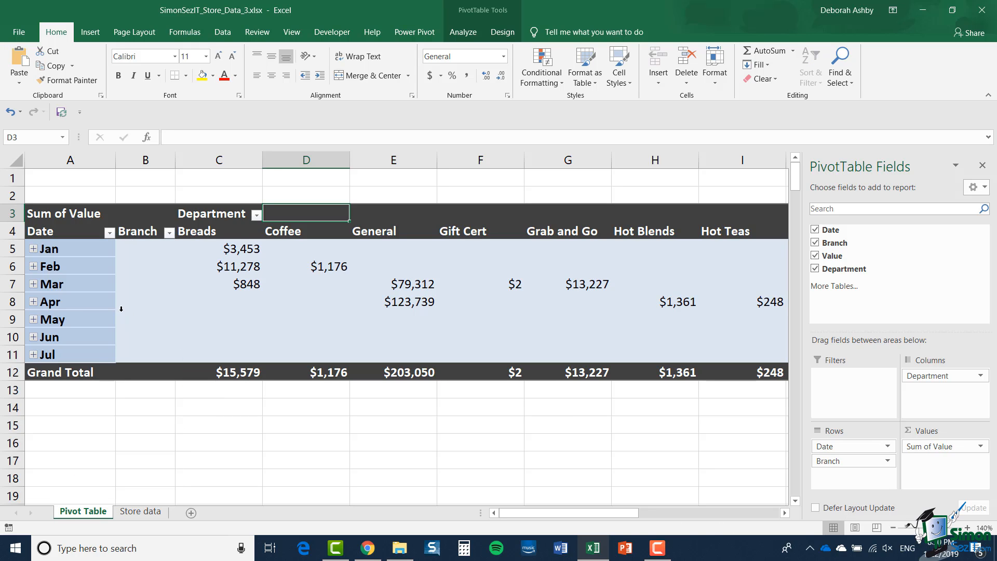
Filter the Date field to only Jan and Feb, and clear that filter again
{"action": "left_click", "coordinate": [73, 237]}
{"action": "left_click", "coordinate": [109, 234]}
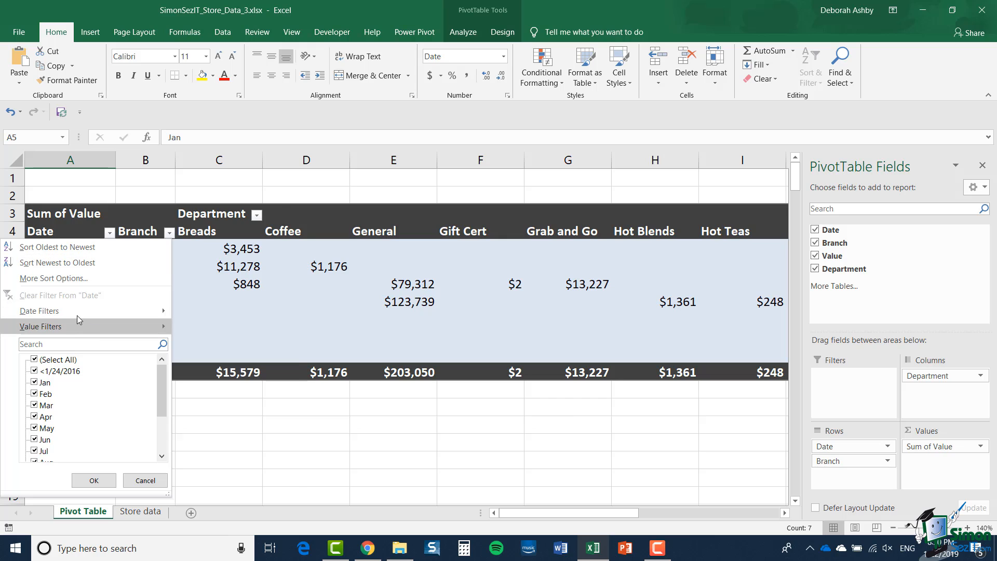
{"action": "mouse_move", "coordinate": [79, 311]}
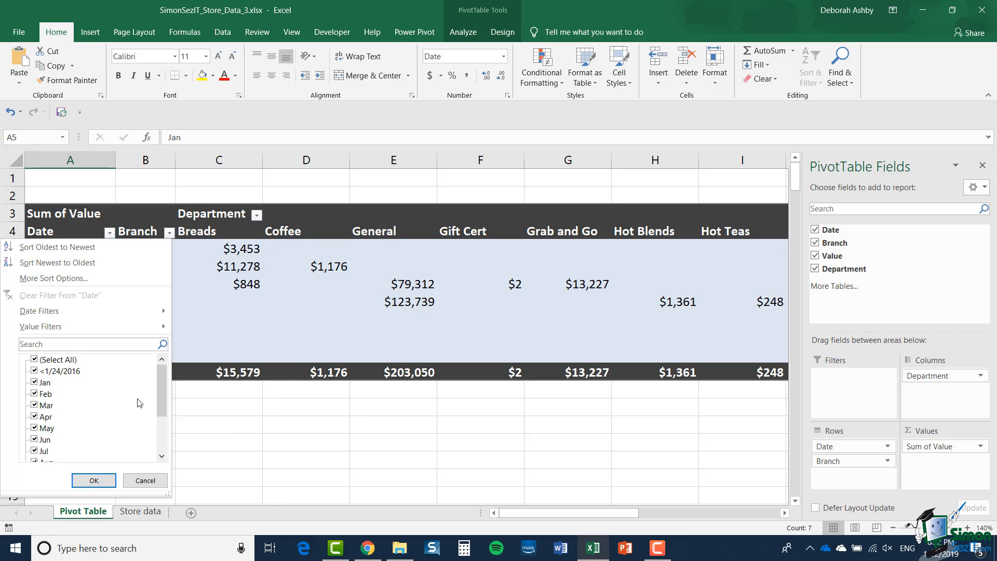
{"action": "left_click", "coordinate": [35, 360]}
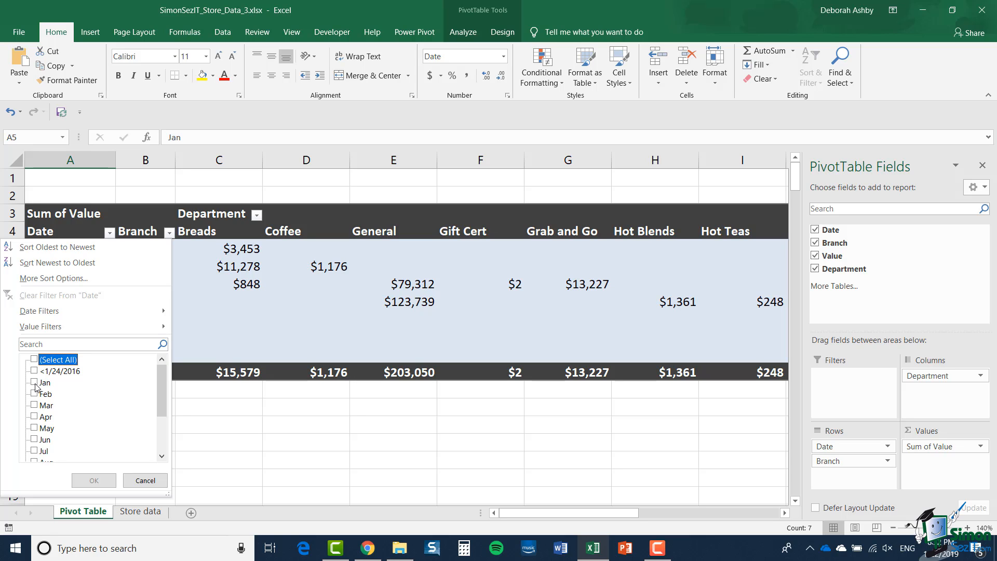
{"action": "left_click", "coordinate": [35, 383]}
{"action": "left_click", "coordinate": [35, 394]}
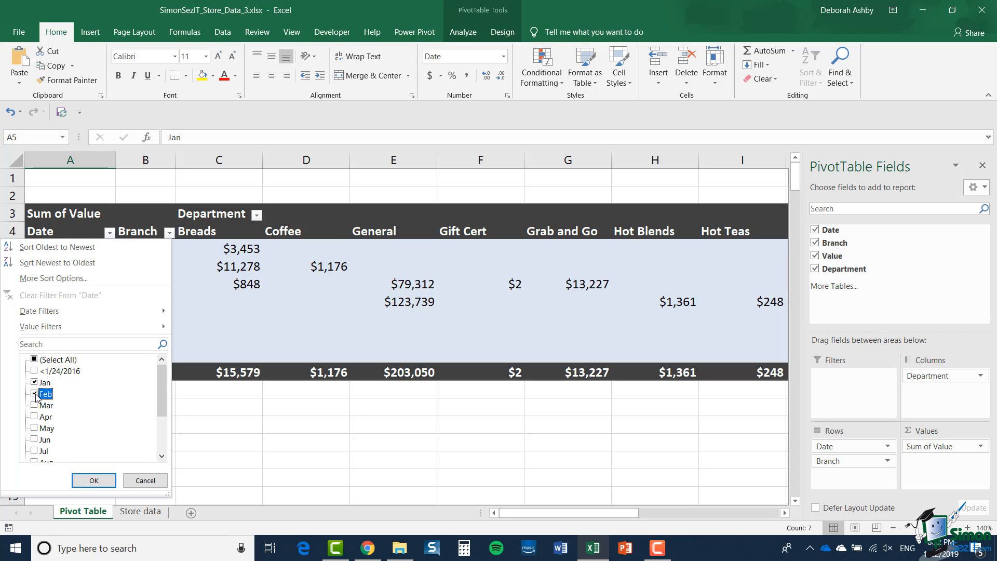
{"action": "left_click", "coordinate": [94, 481]}
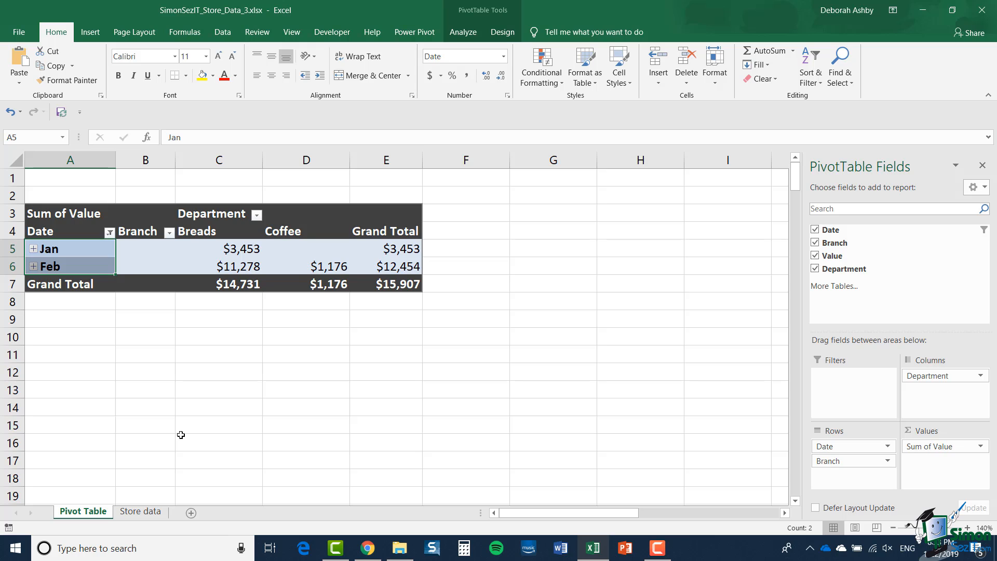
{"action": "left_click", "coordinate": [109, 232]}
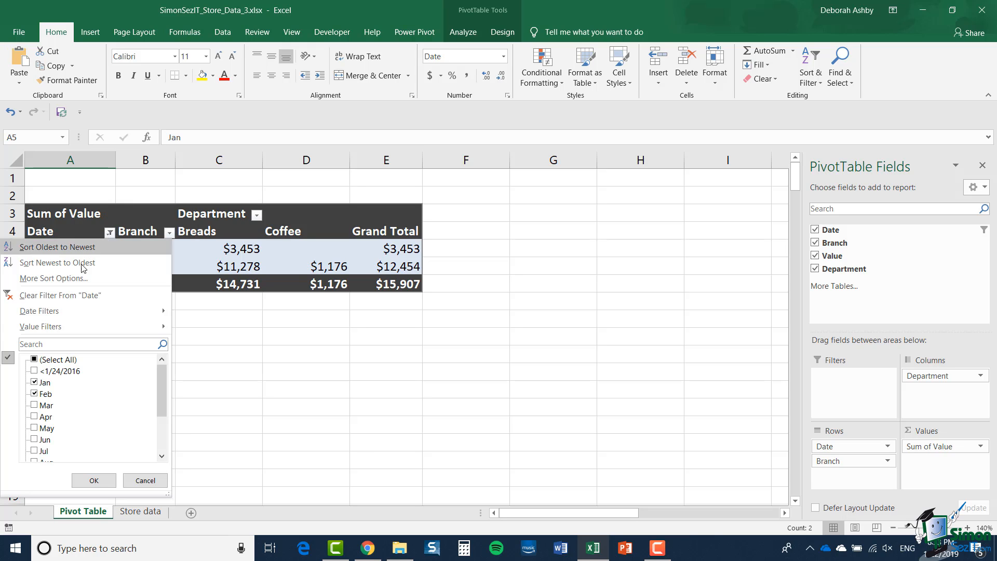
{"action": "left_click", "coordinate": [76, 296]}
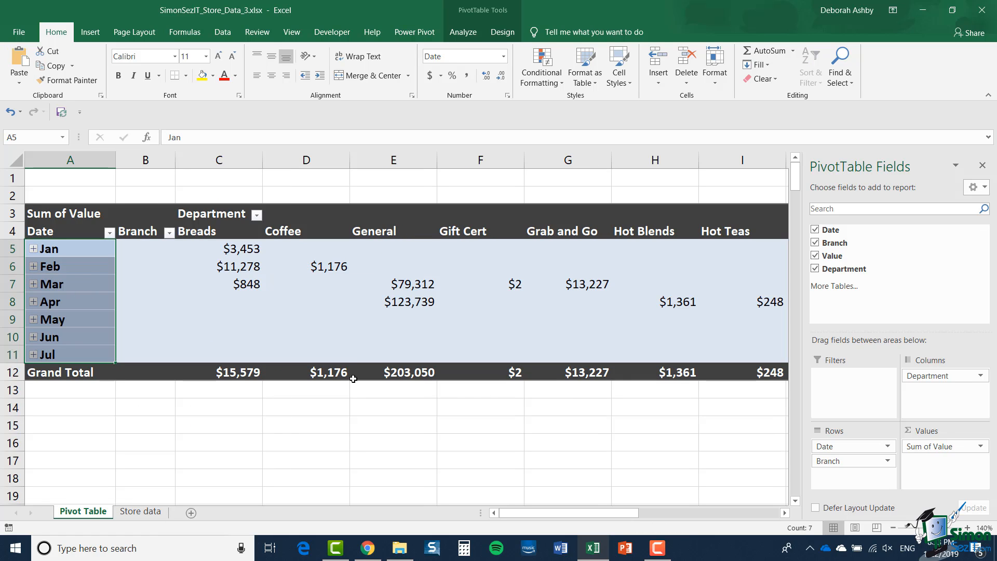
Group the Date field by both Months and Quarters
{"action": "right_click", "coordinate": [56, 269]}
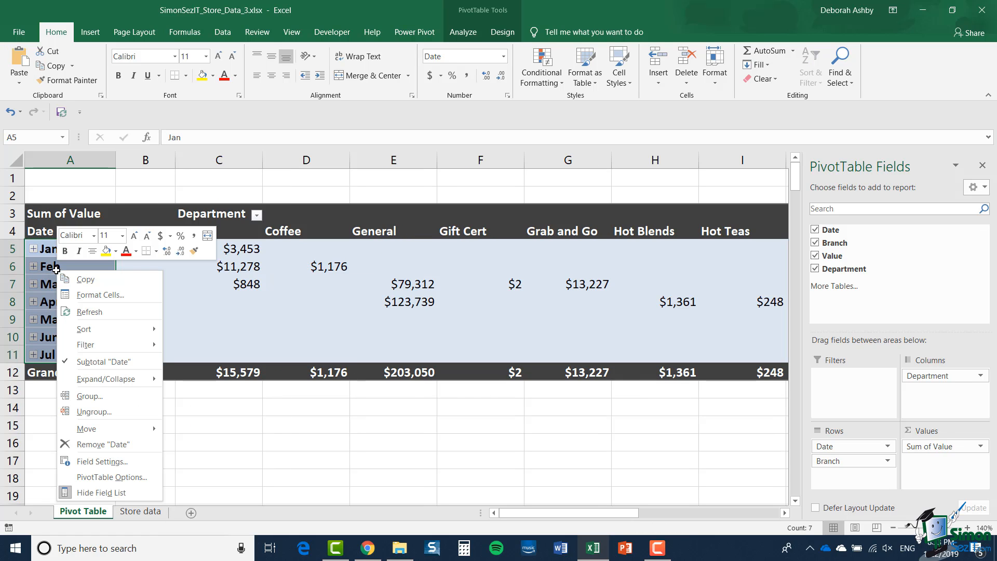
{"action": "left_click", "coordinate": [107, 399]}
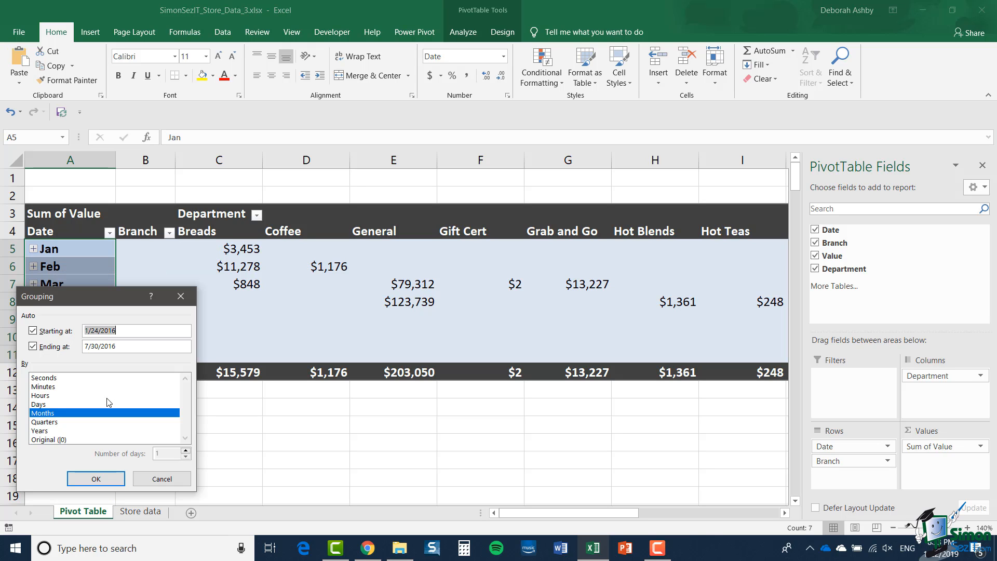
{"action": "left_click", "coordinate": [58, 422]}
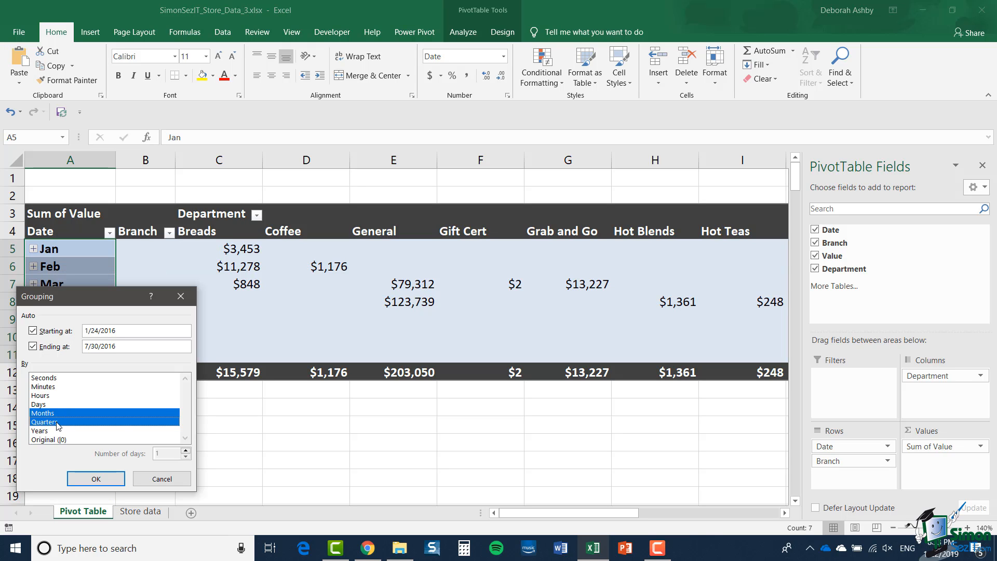
{"action": "left_click", "coordinate": [96, 479]}
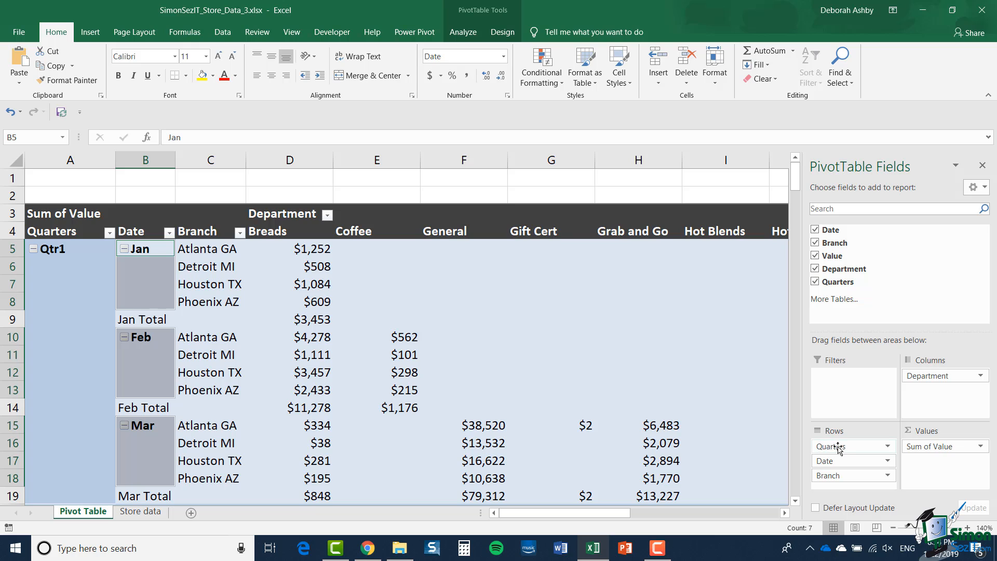
Make the Quarters field a report filter above the PivotTable and filter the report to Qtr2
{"action": "left_click_drag", "start_coordinate": [836, 449], "coordinate": [852, 395]}
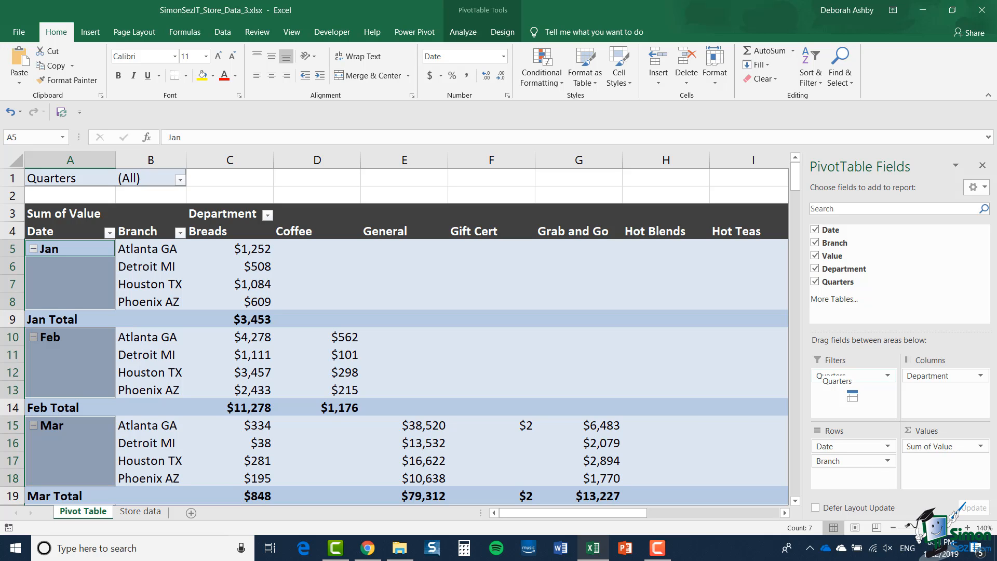
{"action": "left_click_drag", "start_coordinate": [853, 395], "coordinate": [853, 396]}
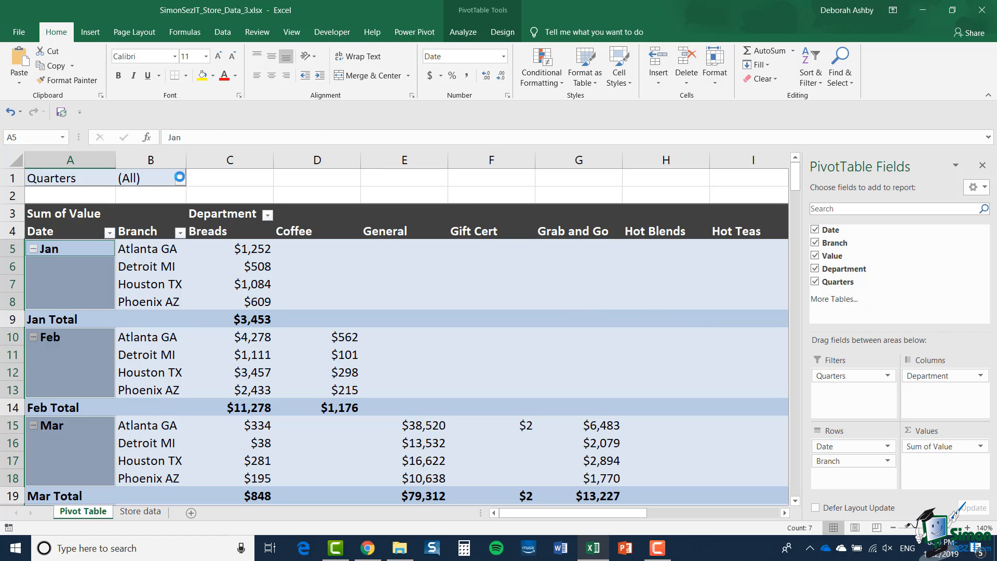
{"action": "left_click", "coordinate": [180, 179]}
{"action": "left_click", "coordinate": [54, 244]}
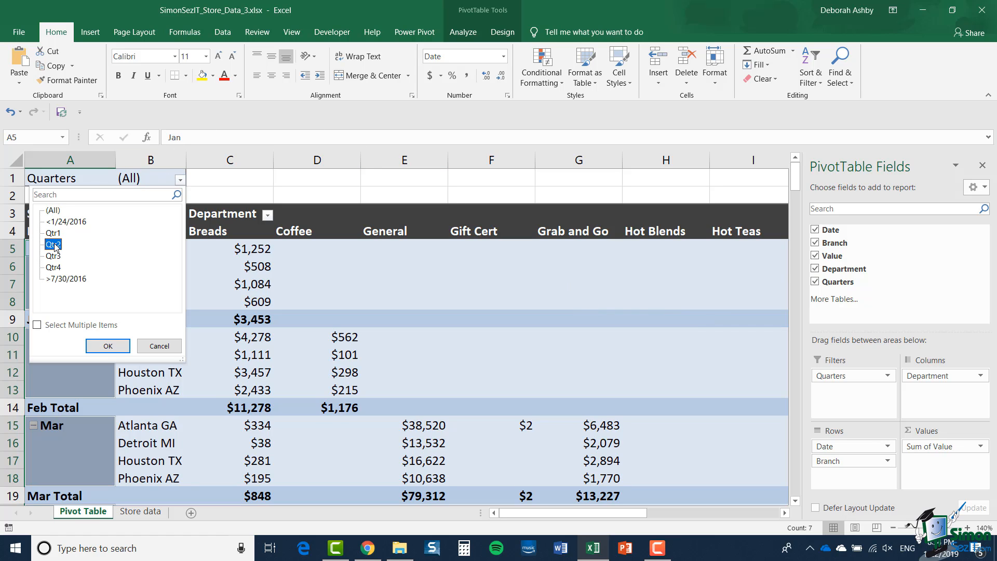
{"action": "left_click", "coordinate": [108, 346]}
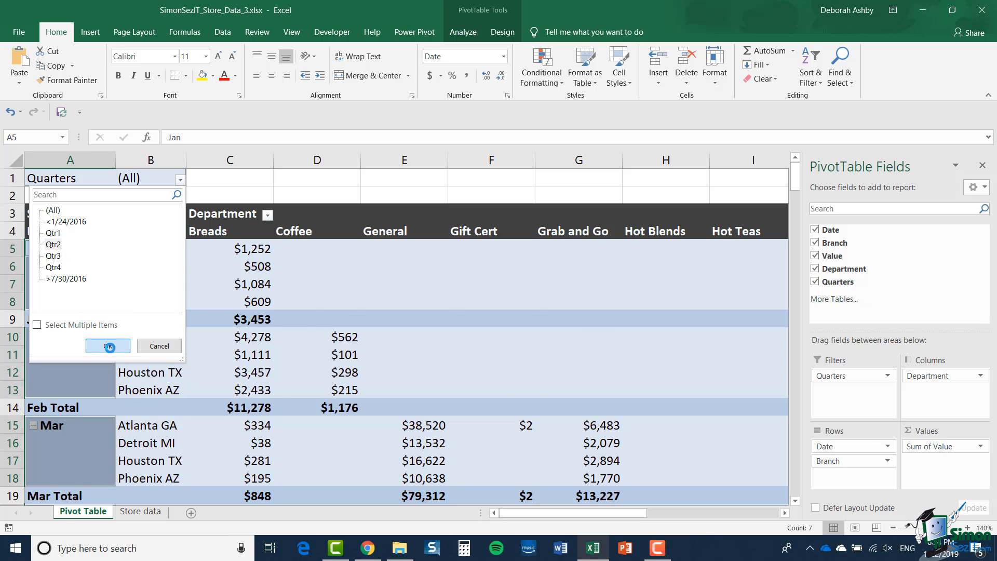
Allow multiple items in the Quarters report filter, with Qtr2 selected
{"action": "left_click", "coordinate": [180, 179]}
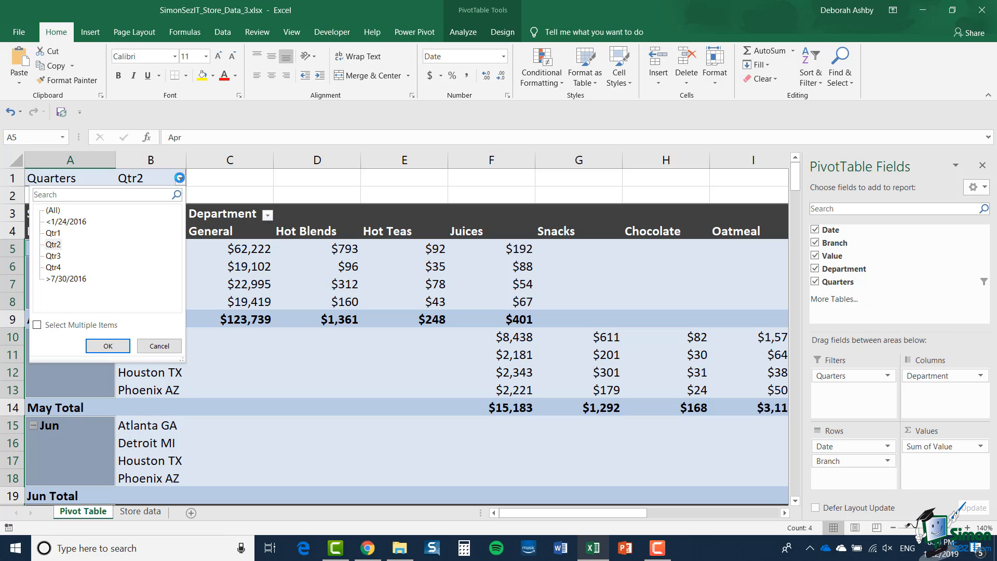
{"action": "left_click", "coordinate": [37, 326]}
{"action": "left_click", "coordinate": [60, 256]}
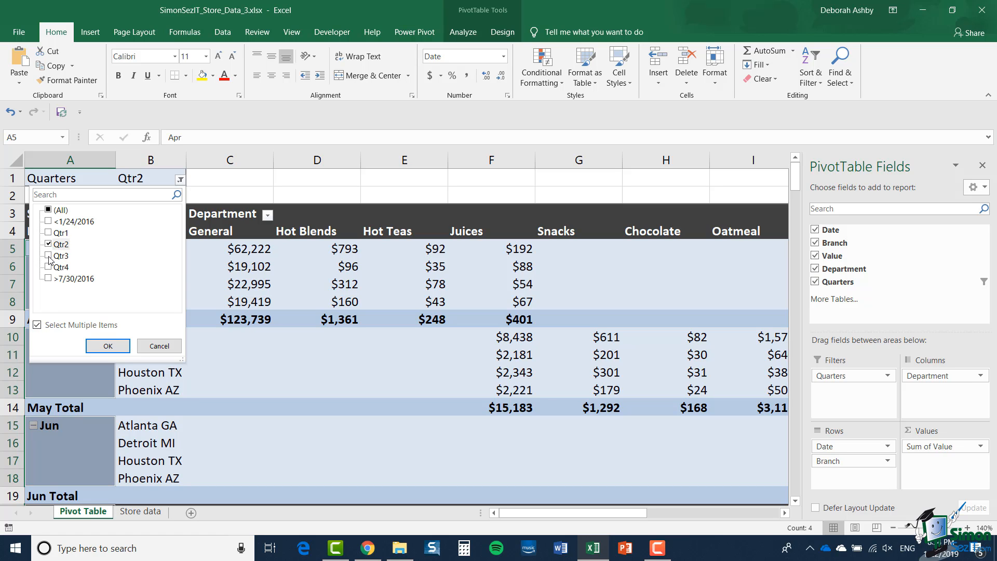
{"action": "left_click", "coordinate": [107, 346]}
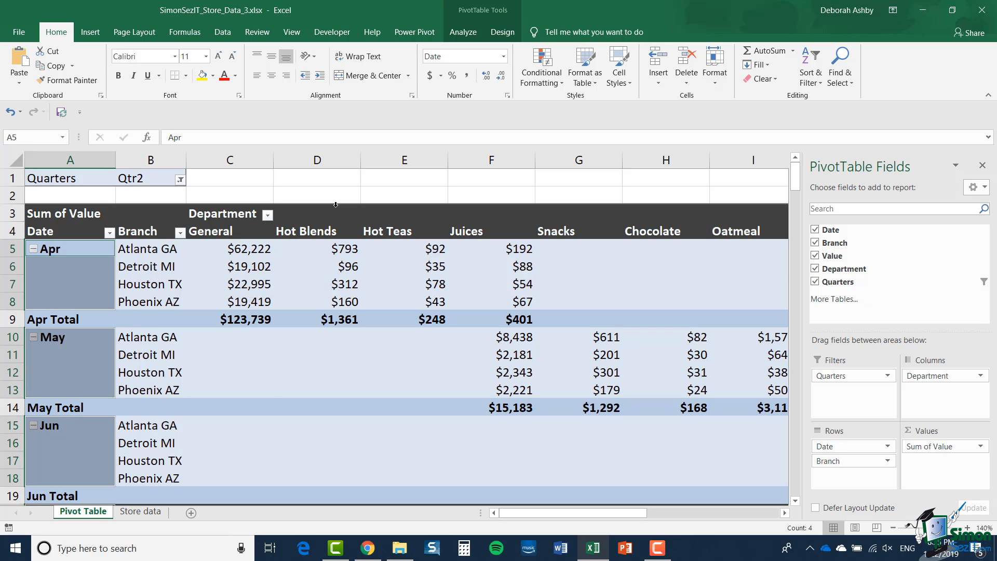
Search the Department field's filter items for "tea"
{"action": "left_click", "coordinate": [267, 215]}
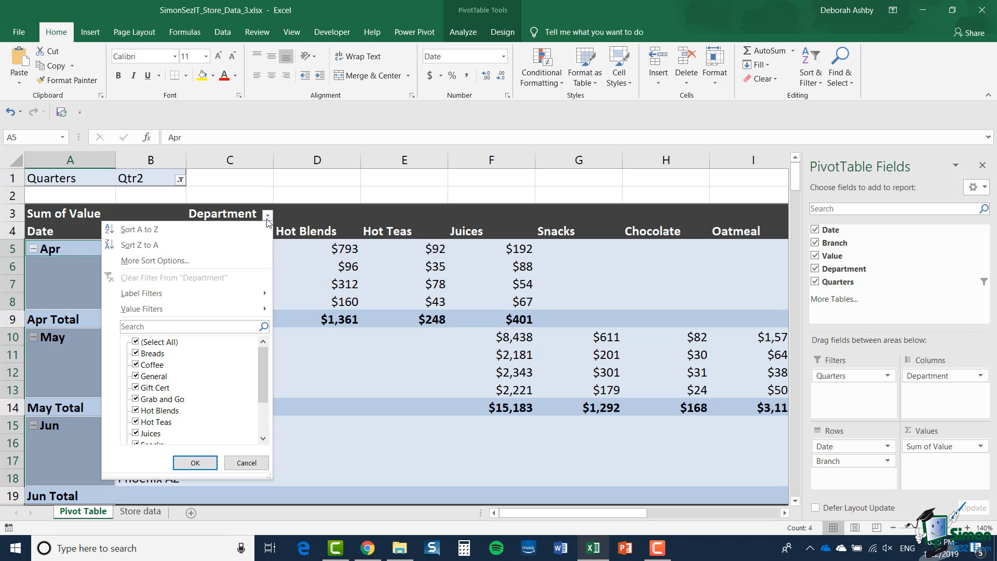
{"action": "left_click", "coordinate": [168, 326]}
{"action": "type", "text": "tea"}
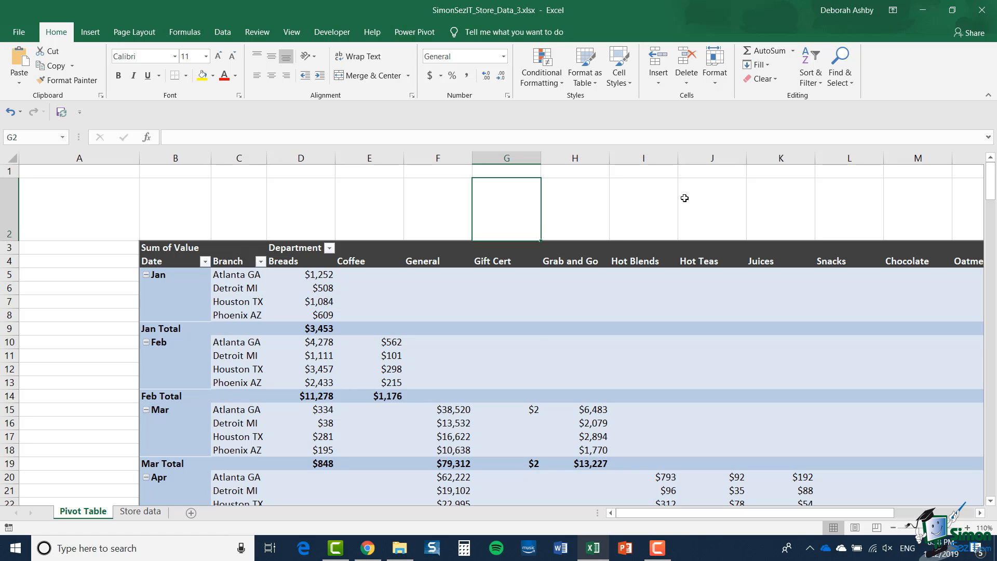
Insert slicers for the Branch and Department fields of the PivotTable
{"action": "left_click", "coordinate": [447, 369]}
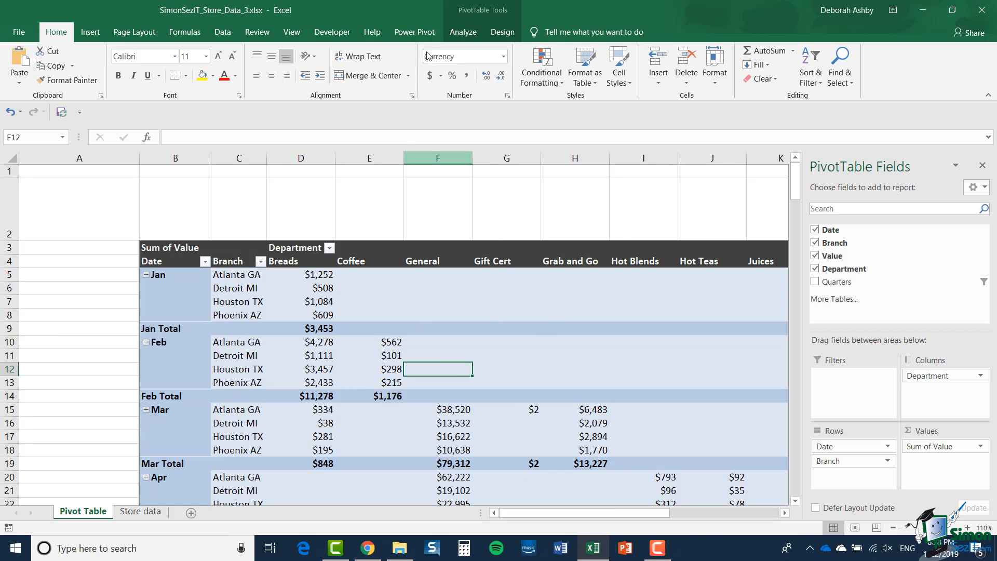
{"action": "left_click", "coordinate": [463, 31]}
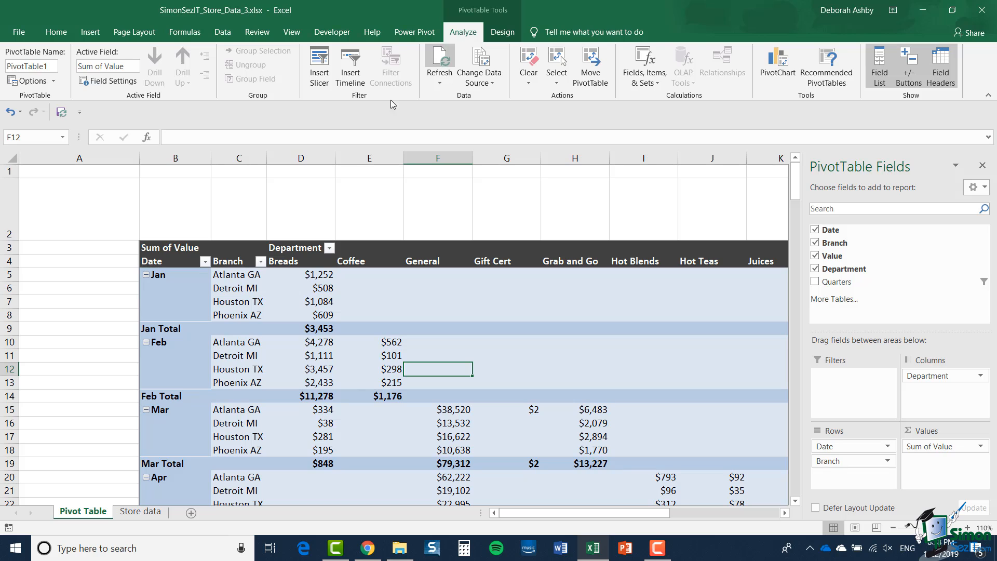
{"action": "left_click", "coordinate": [320, 65]}
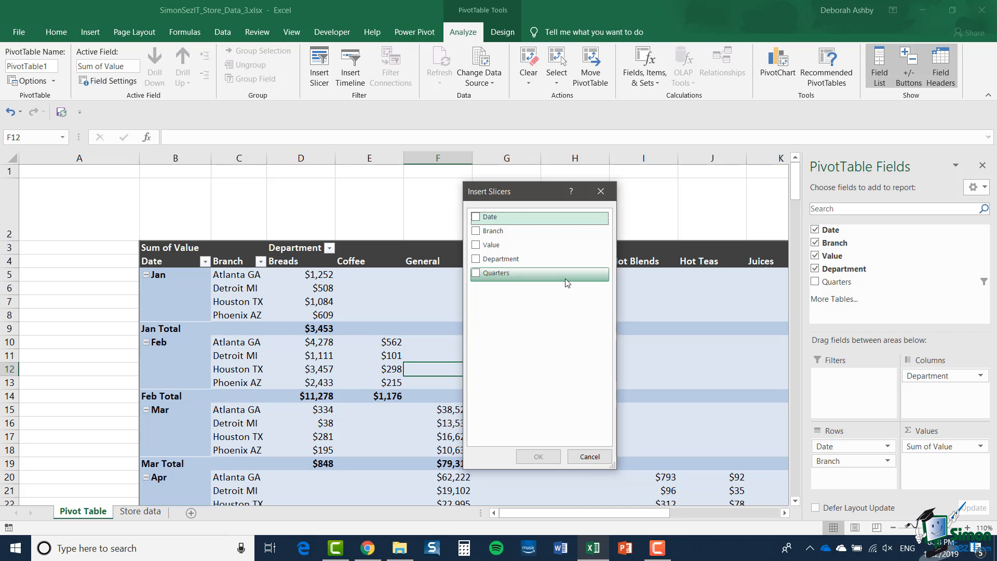
{"action": "left_click", "coordinate": [486, 231]}
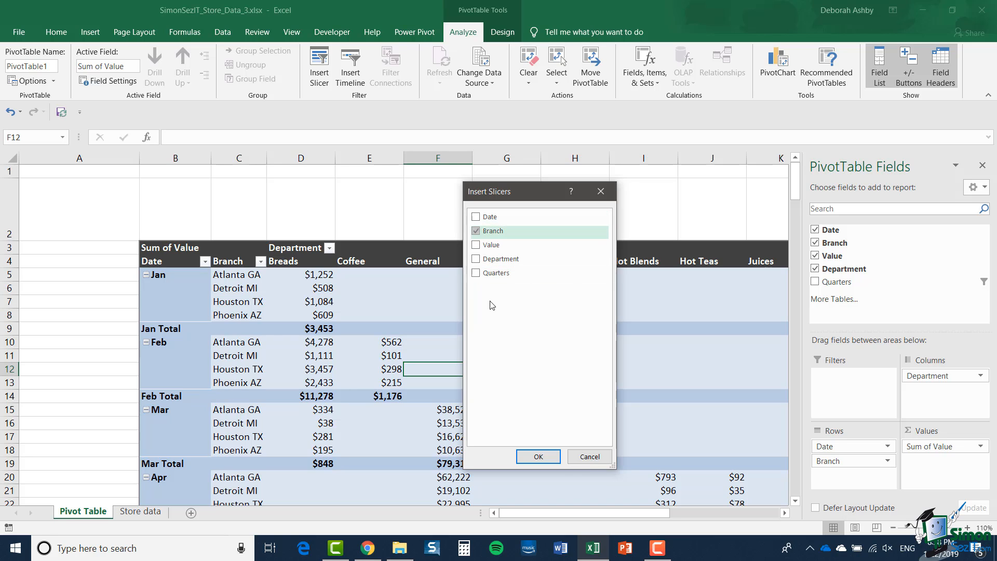
{"action": "left_click", "coordinate": [476, 259]}
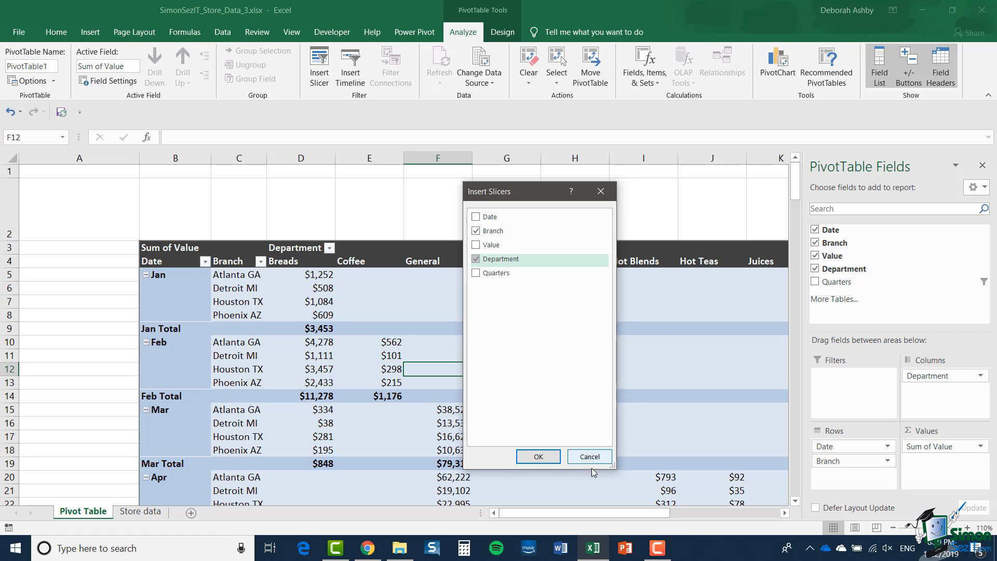
{"action": "left_click", "coordinate": [538, 456]}
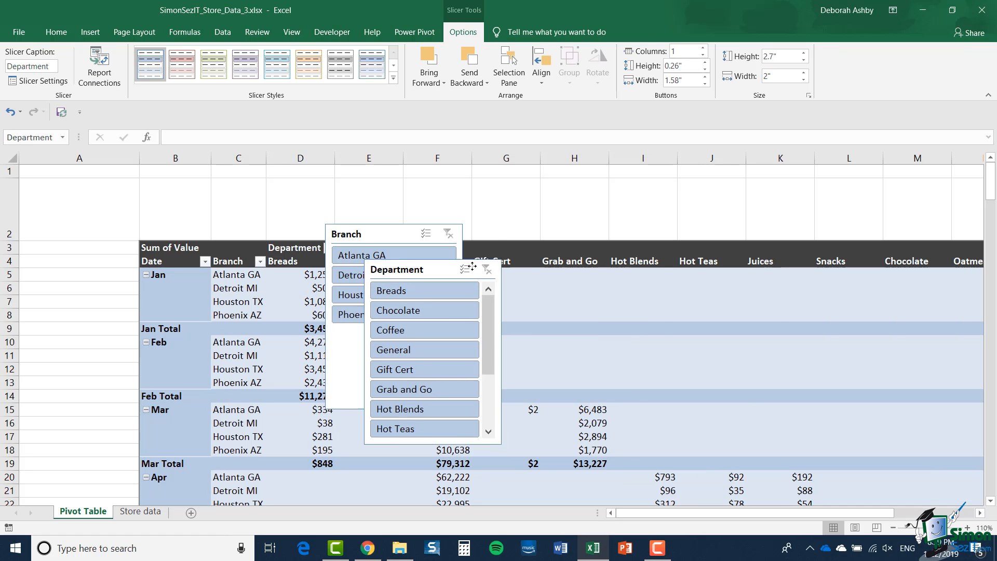
Separate the two slicers, place the Branch slicer in column A beside the PivotTable, and shrink it to about 1.63" high by 1.68" wide
{"action": "left_click_drag", "start_coordinate": [472, 266], "coordinate": [609, 227]}
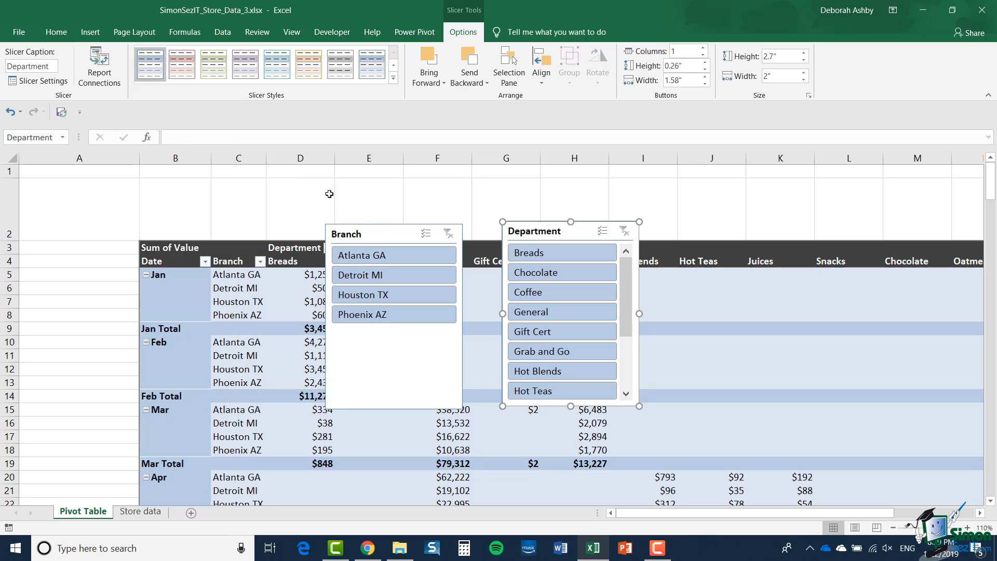
{"action": "left_click_drag", "start_coordinate": [388, 234], "coordinate": [68, 249]}
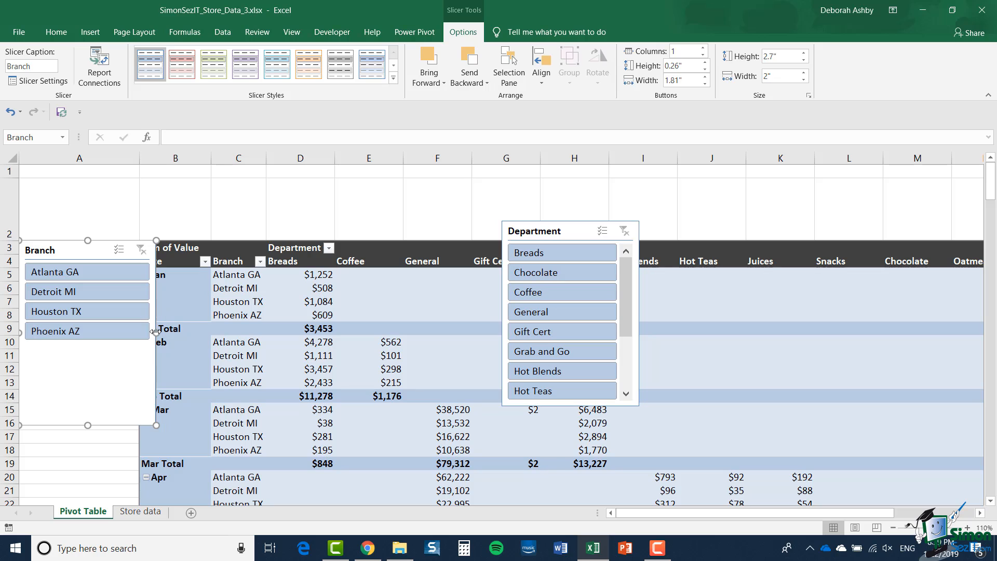
{"action": "left_click_drag", "start_coordinate": [156, 333], "coordinate": [134, 331]}
{"action": "left_click_drag", "start_coordinate": [77, 424], "coordinate": [76, 353]}
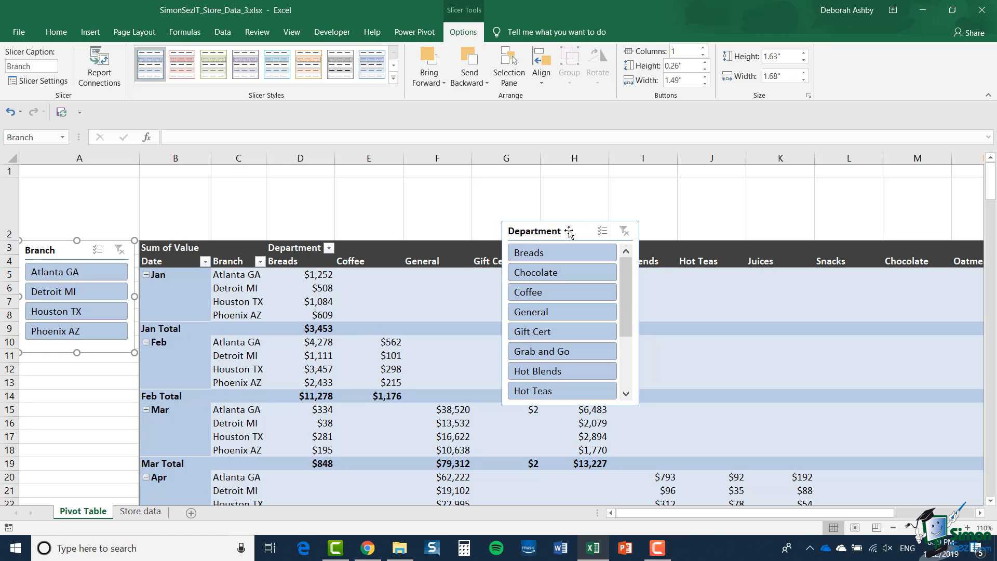
Place the Department slicer below the Branch slicer in column A and narrow it to about 1.64" wide
{"action": "left_click_drag", "start_coordinate": [569, 229], "coordinate": [86, 370]}
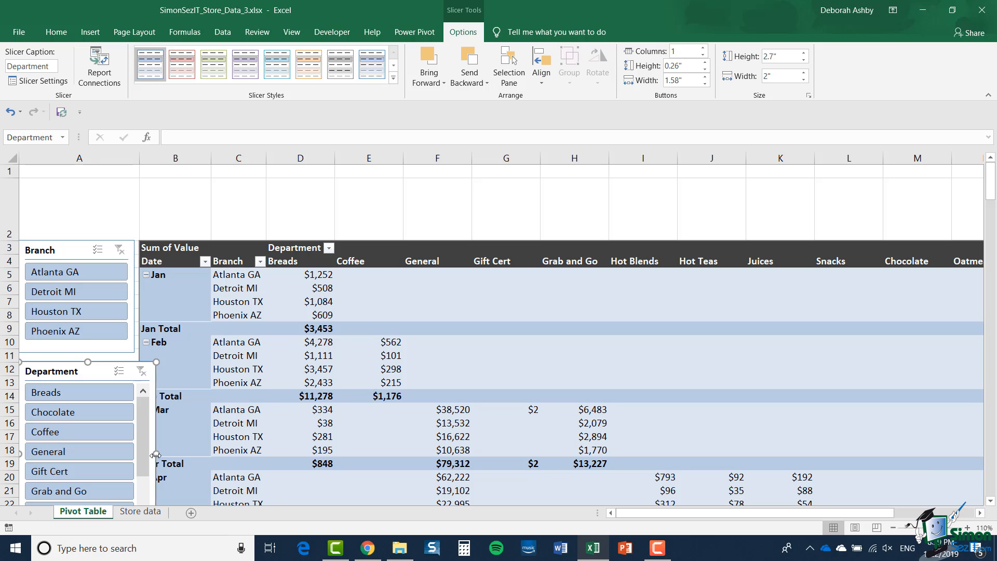
{"action": "left_click_drag", "start_coordinate": [157, 453], "coordinate": [131, 456]}
{"action": "scroll", "coordinate": [78, 441], "scroll_direction": "down", "scroll_amount": 3}
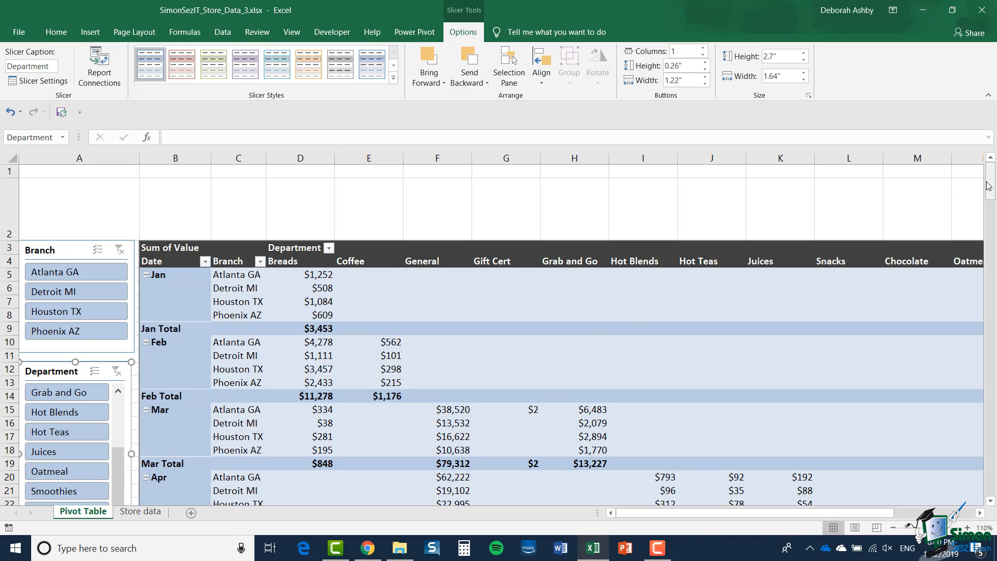
{"action": "mouse_move", "coordinate": [990, 184]}
{"action": "left_mouse_down"}
{"action": "mouse_move", "coordinate": [989, 201]}
{"action": "mouse_move", "coordinate": [990, 172]}
{"action": "left_mouse_up"}
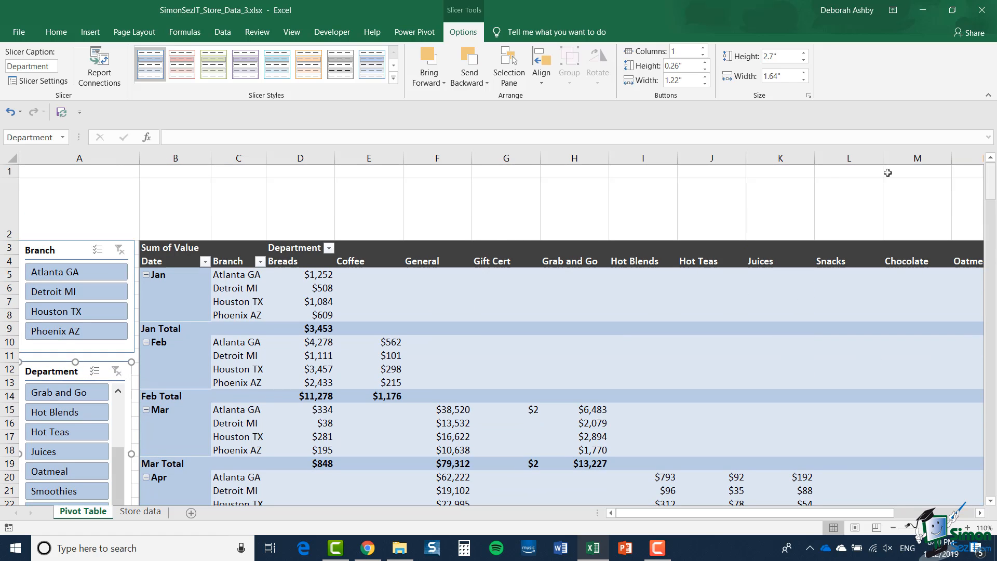
Set the Branch slicer's buttons to 3 columns
{"action": "left_click", "coordinate": [69, 253]}
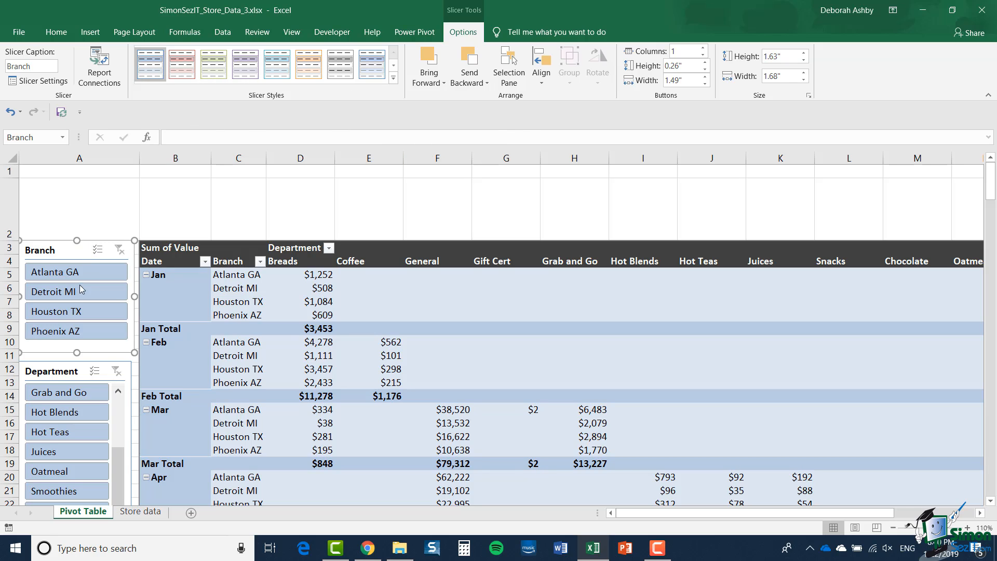
{"action": "left_click", "coordinate": [704, 48]}
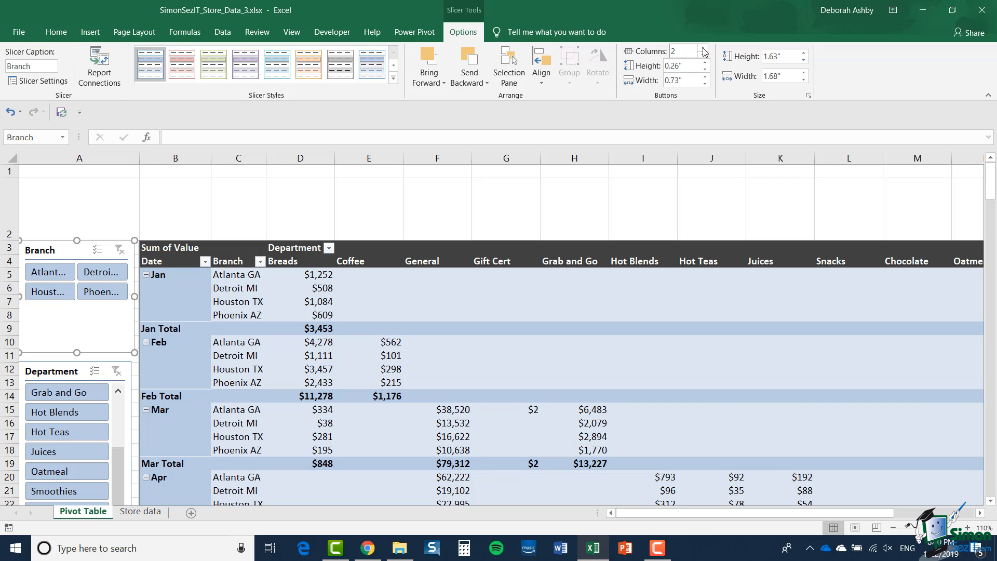
{"action": "left_click", "coordinate": [704, 48]}
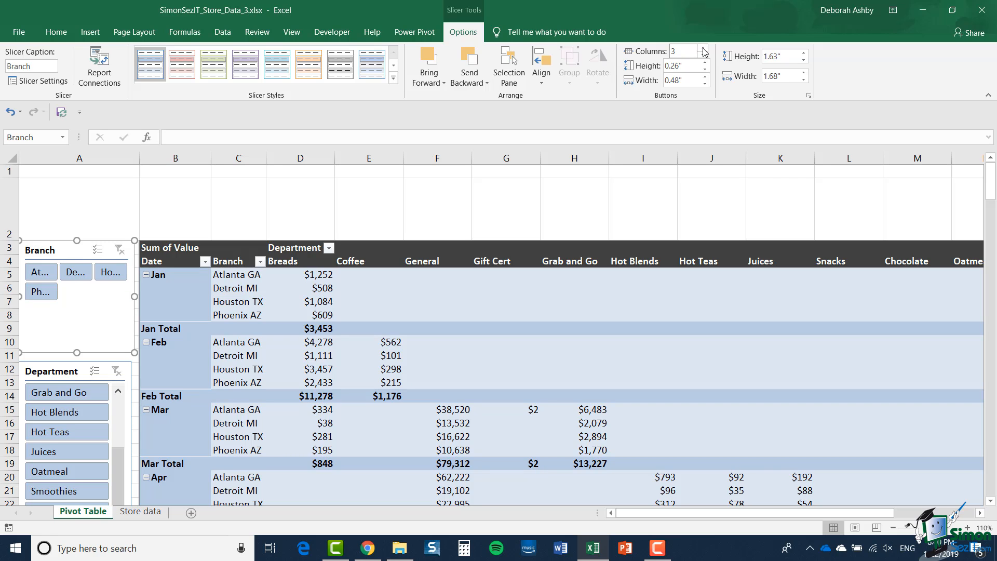
Set the Branch slicer's buttons to 2 columns and shorten the slicer to about 0.99" high
{"action": "left_click", "coordinate": [704, 48]}
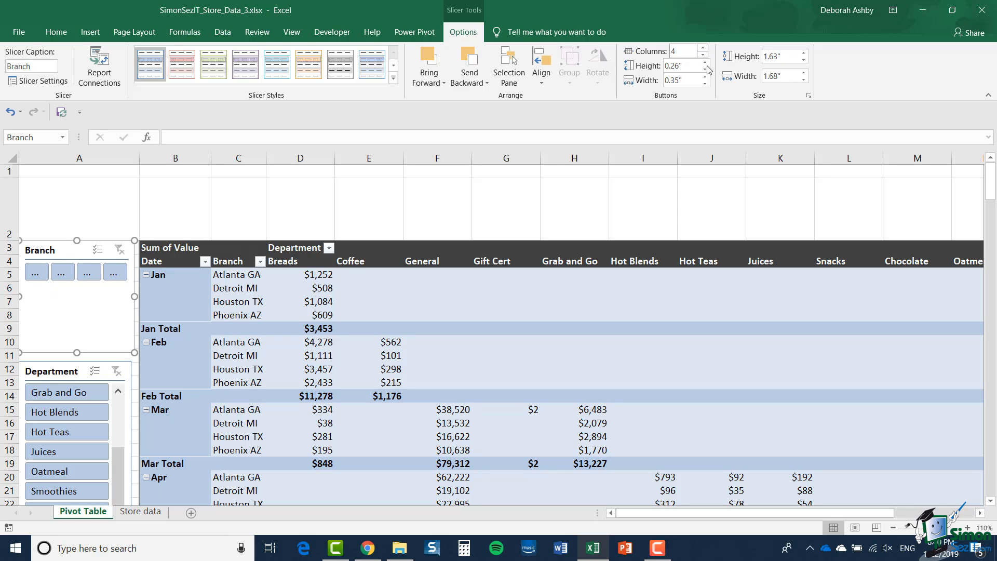
{"action": "left_click", "coordinate": [704, 54]}
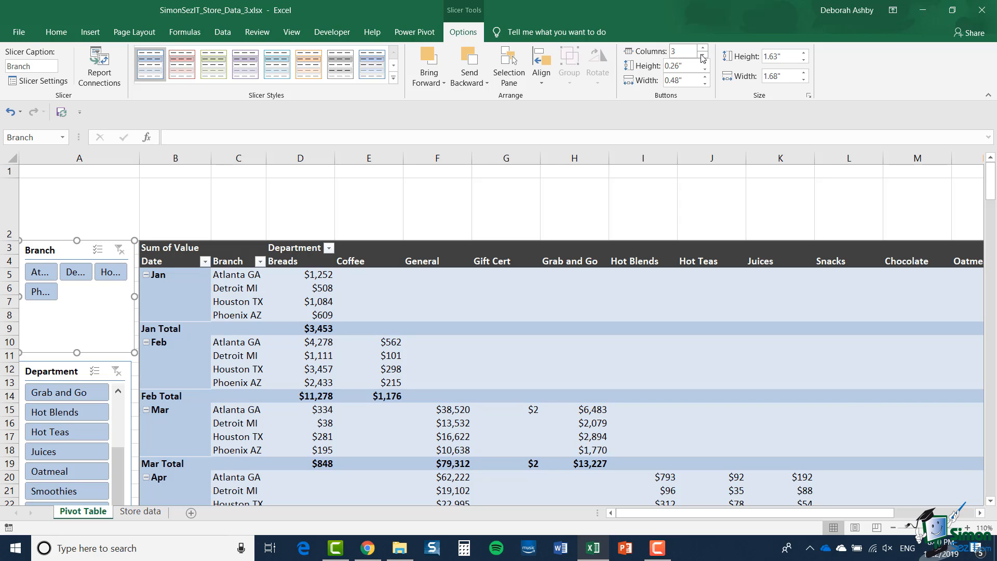
{"action": "left_click", "coordinate": [703, 54]}
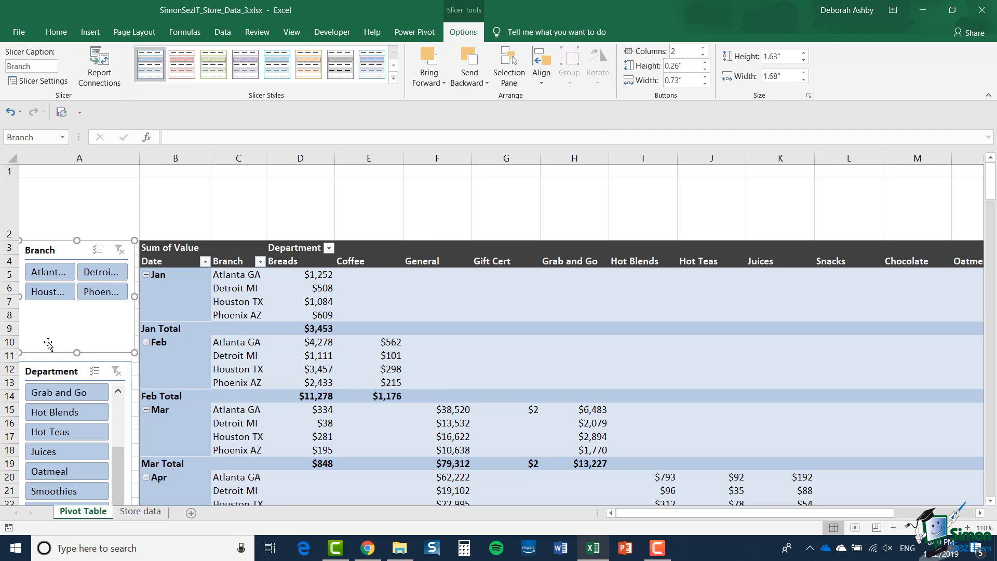
{"action": "left_click_drag", "start_coordinate": [77, 353], "coordinate": [77, 308]}
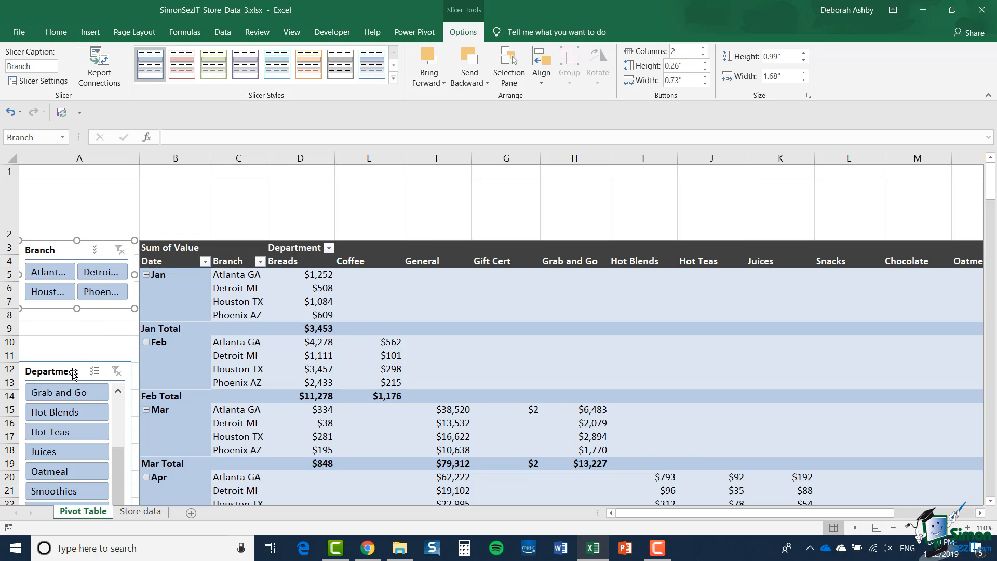
Move the Department slicer up directly below the Branch slicer and fit it with 2 button columns and a height of about 2.41"
{"action": "left_click_drag", "start_coordinate": [76, 373], "coordinate": [76, 324]}
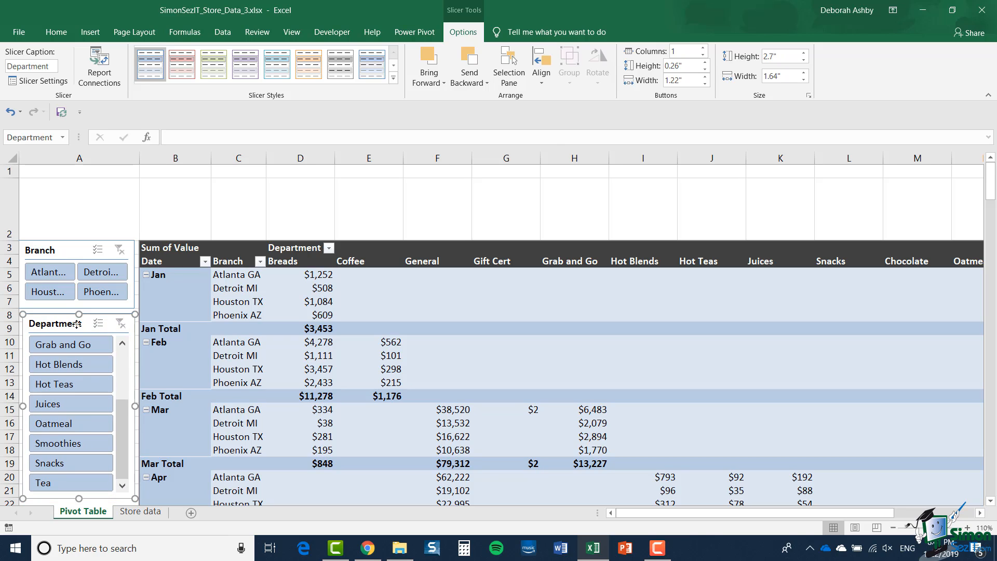
{"action": "left_click", "coordinate": [704, 48]}
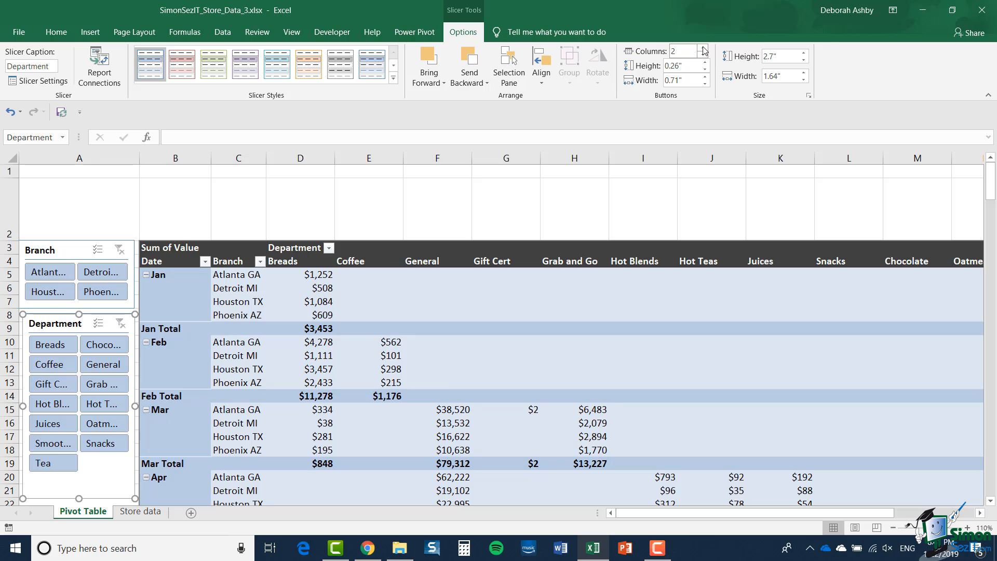
{"action": "left_click", "coordinate": [704, 48]}
{"action": "left_click", "coordinate": [705, 54]}
{"action": "left_click_drag", "start_coordinate": [80, 499], "coordinate": [79, 478]}
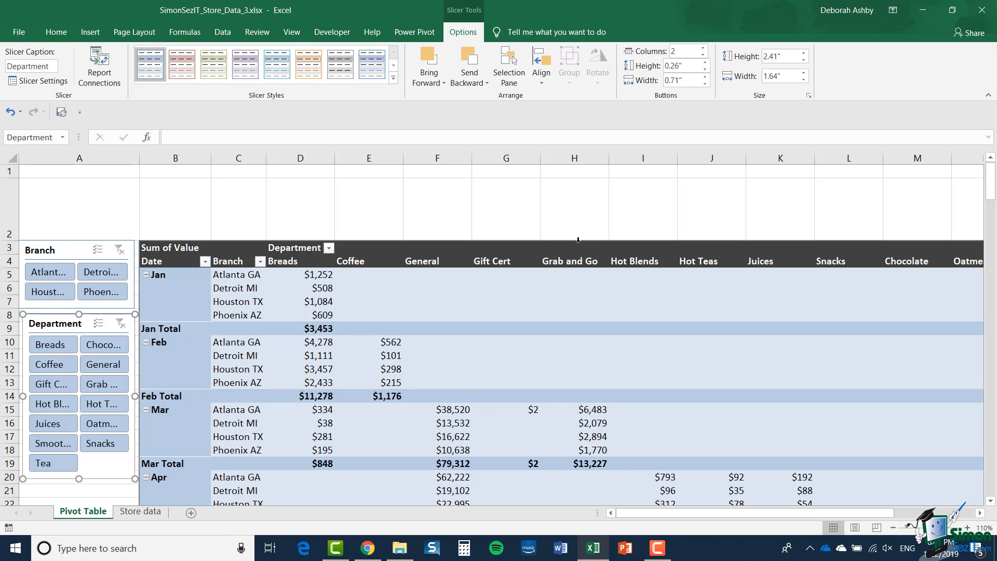
Use the slicers to filter the PivotTable to the Atlanta and Detroit branches and the Coffee and Hot Teas departments
{"action": "left_click", "coordinate": [50, 276]}
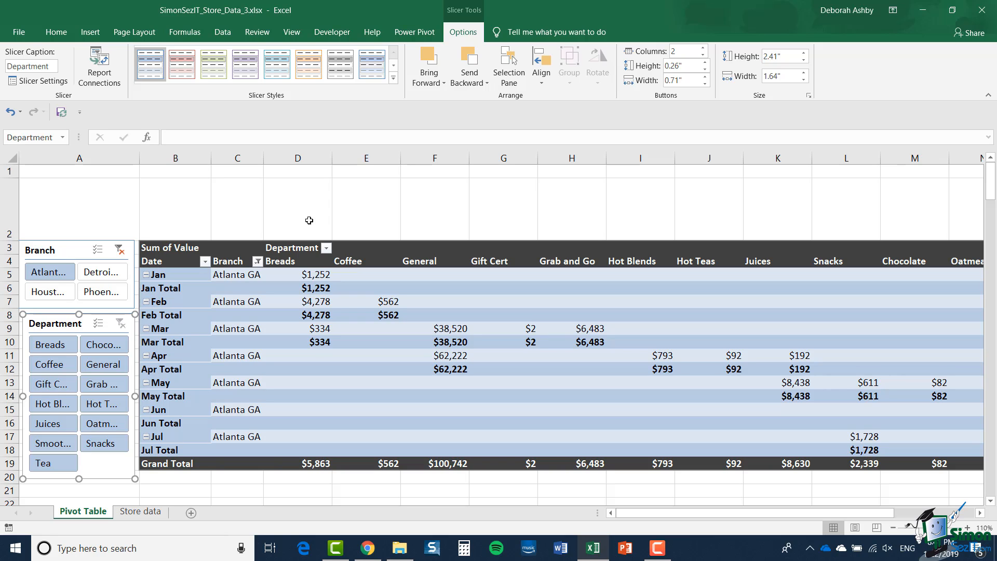
{"action": "left_click", "coordinate": [59, 370]}
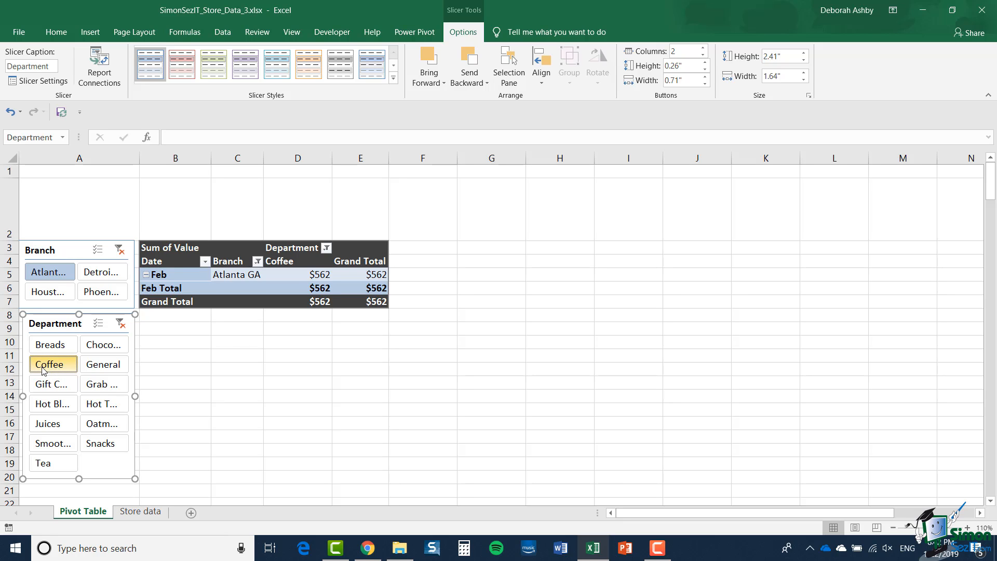
{"action": "left_click", "coordinate": [102, 408], "text": "ctrl"}
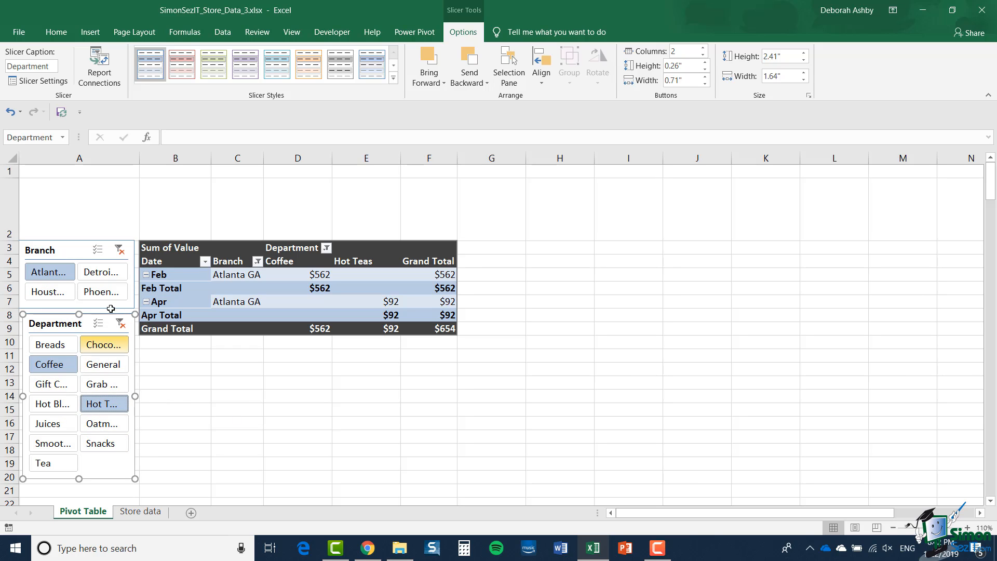
{"action": "left_click", "coordinate": [108, 274], "text": "ctrl"}
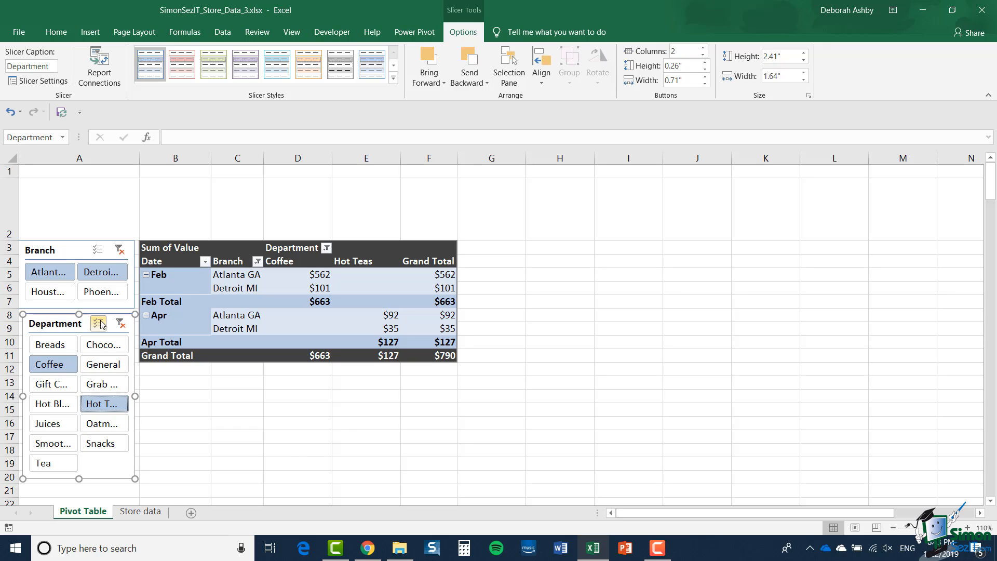
Delete the Department slicer and reselect all departments in the PivotTable's Department filter
{"action": "key", "text": "Delete"}
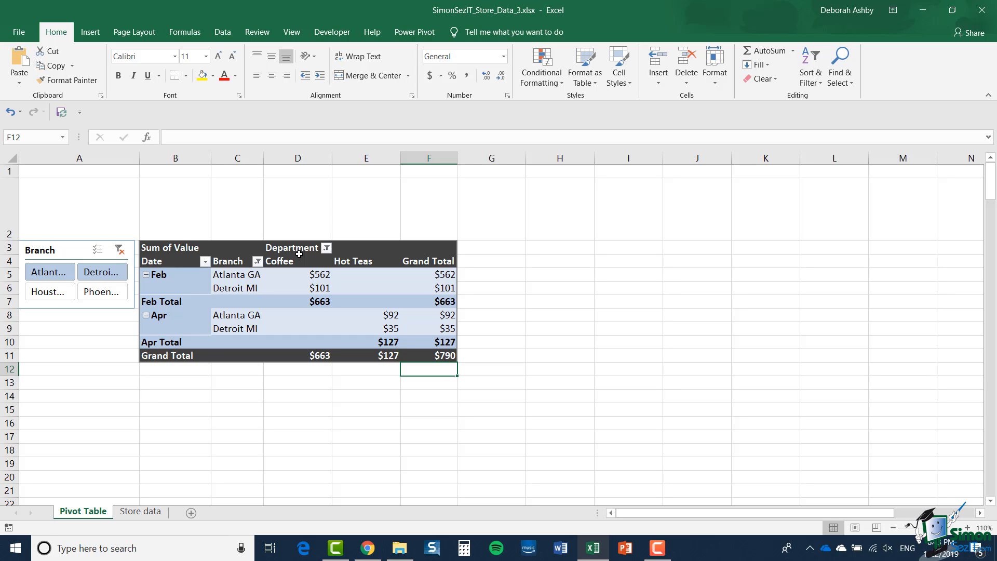
{"action": "left_click", "coordinate": [327, 248]}
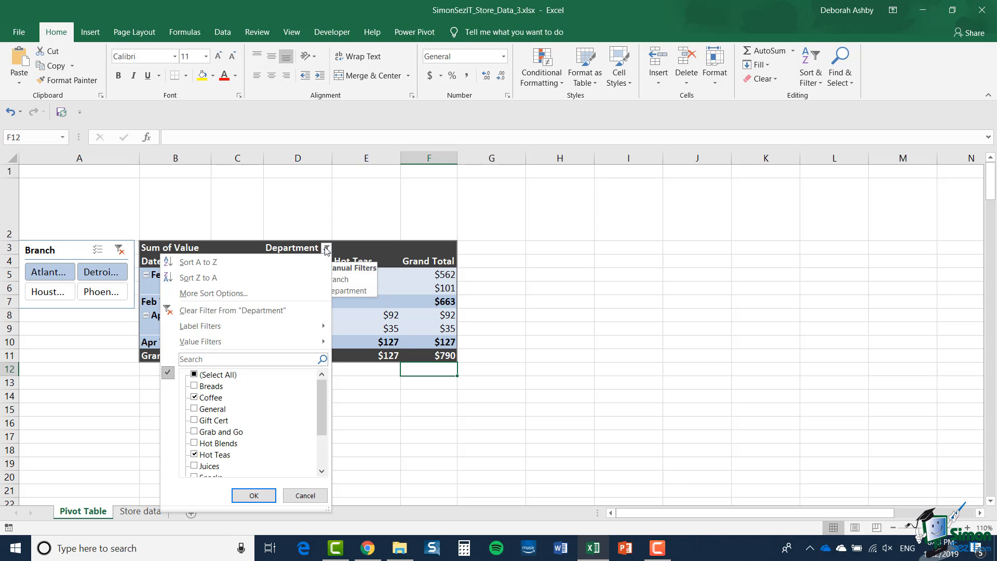
{"action": "left_click", "coordinate": [194, 374]}
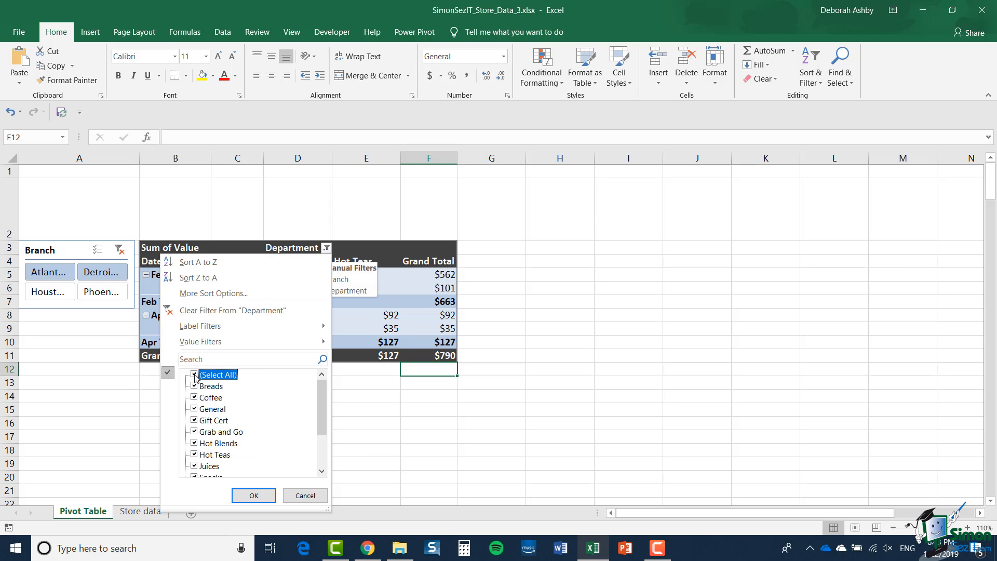
{"action": "left_click", "coordinate": [265, 494]}
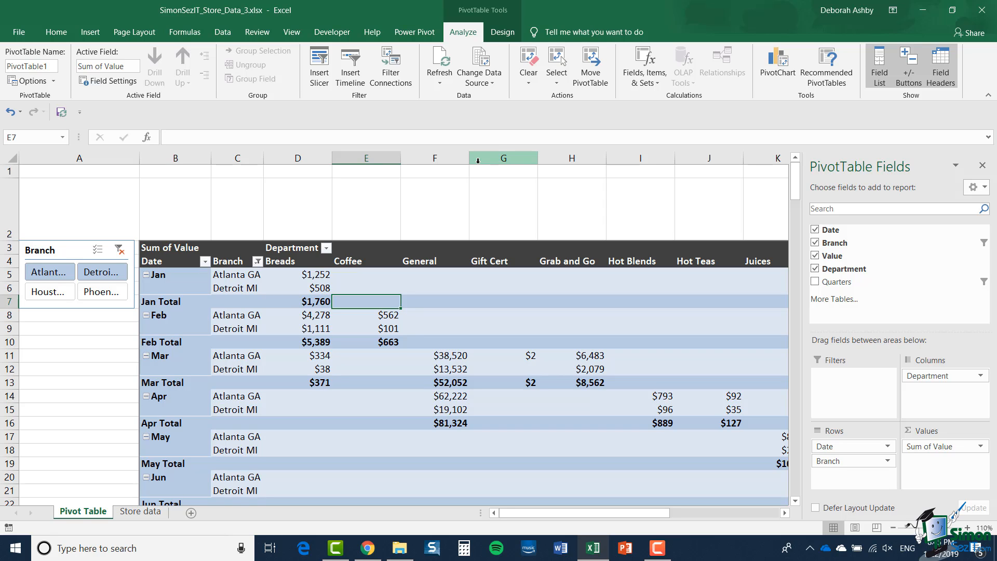
Insert a timeline for the PivotTable's Date field
{"action": "left_click", "coordinate": [353, 69]}
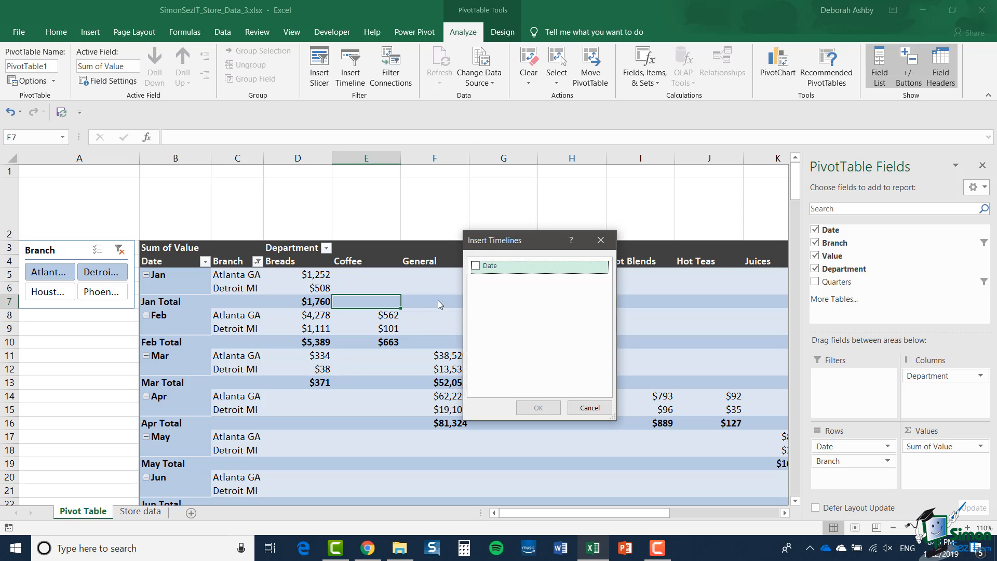
{"action": "left_click", "coordinate": [476, 267]}
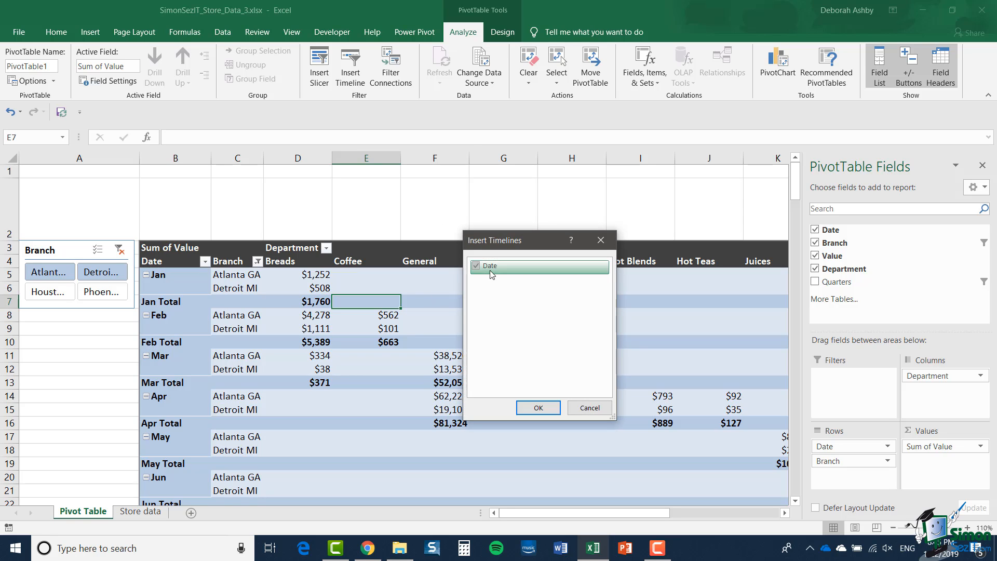
{"action": "left_click", "coordinate": [547, 410]}
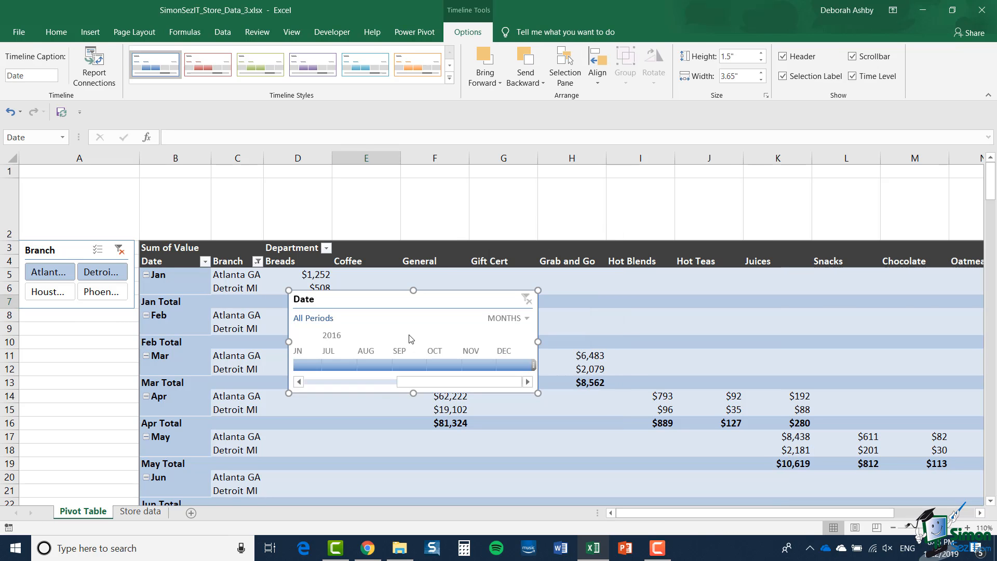
Move the Date timeline up and to the right over columns G to J and set its period to Apr - Aug 2016
{"action": "left_click", "coordinate": [368, 363]}
{"action": "left_click_drag", "start_coordinate": [388, 301], "coordinate": [568, 206]}
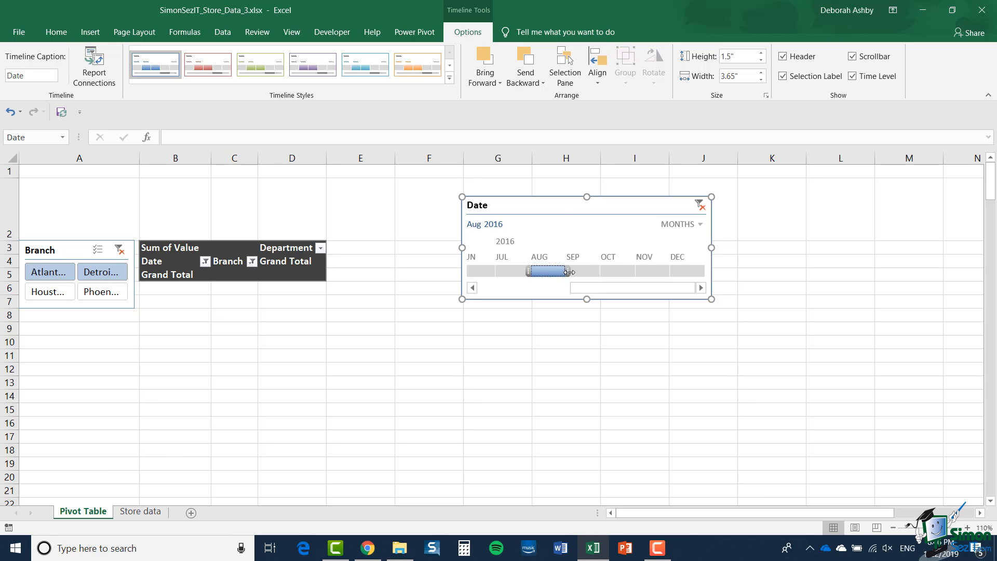
{"action": "left_click_drag", "start_coordinate": [569, 272], "coordinate": [702, 270]}
{"action": "left_click_drag", "start_coordinate": [630, 288], "coordinate": [507, 271]}
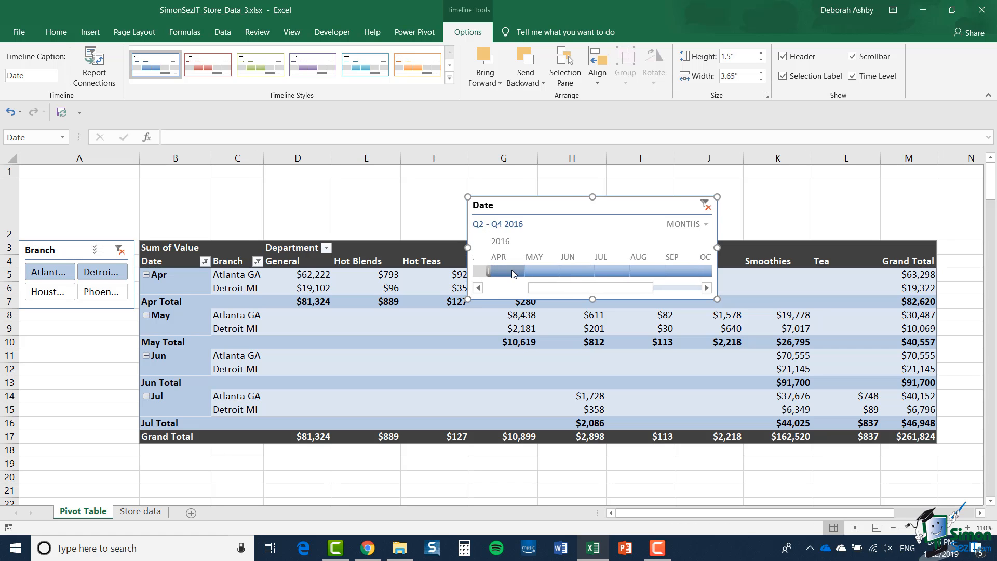
{"action": "left_click_drag", "start_coordinate": [602, 293], "coordinate": [655, 295]}
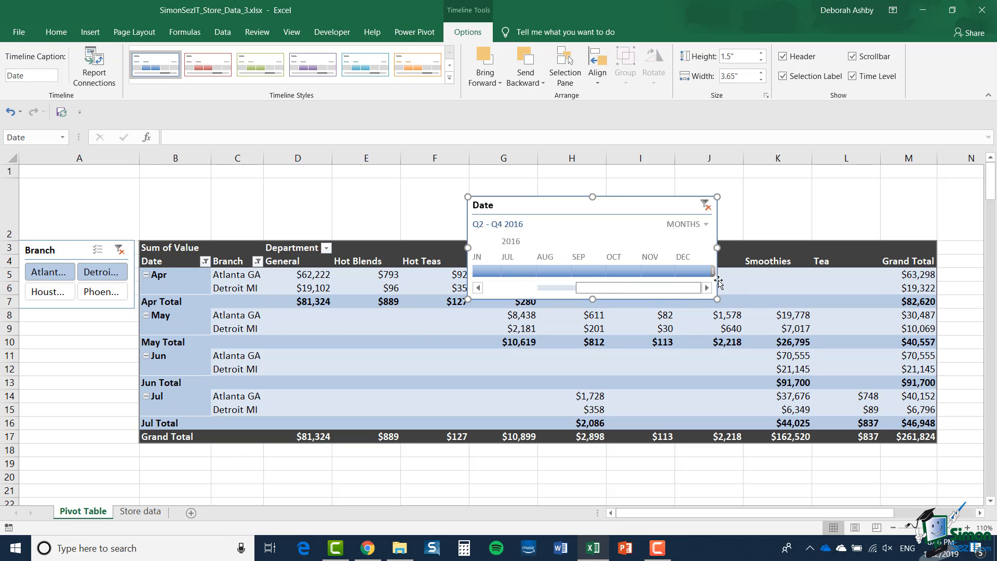
{"action": "left_click_drag", "start_coordinate": [713, 271], "coordinate": [574, 271]}
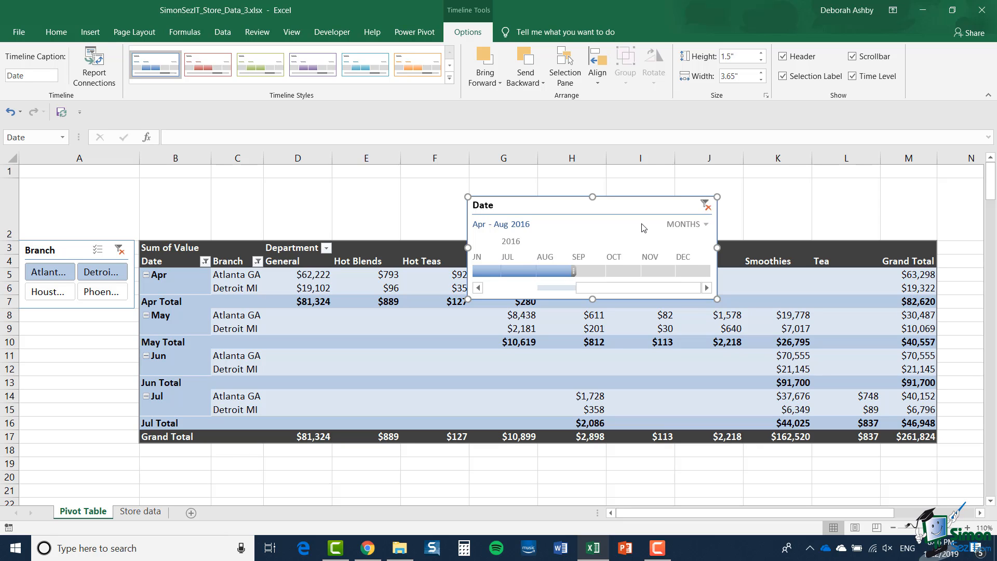
Make row 2 taller above the PivotTable and realign the Branch slicer with the PivotTable's header rows in column A
{"action": "left_click_drag", "start_coordinate": [9, 239], "coordinate": [8, 292]}
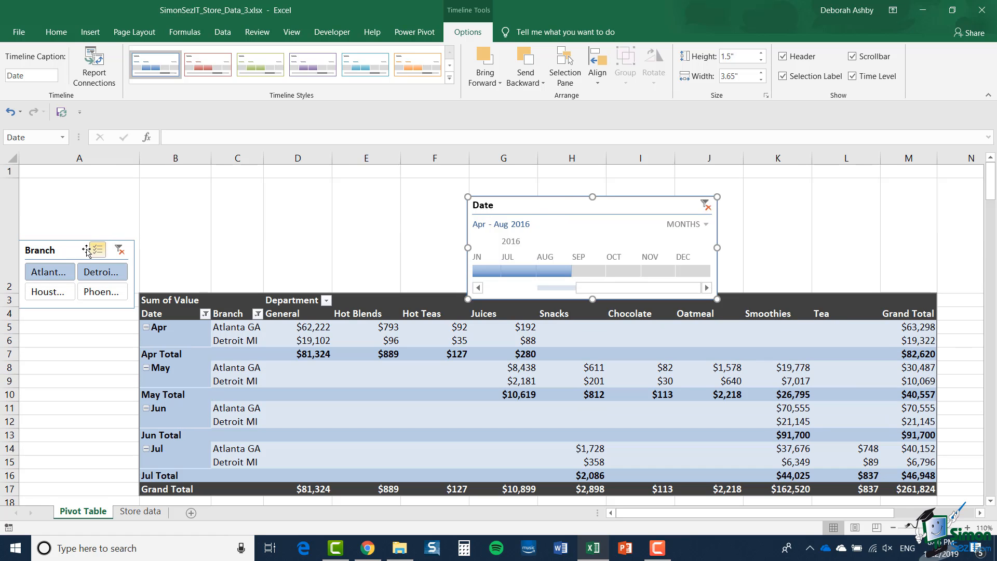
{"action": "left_click_drag", "start_coordinate": [87, 250], "coordinate": [87, 308]}
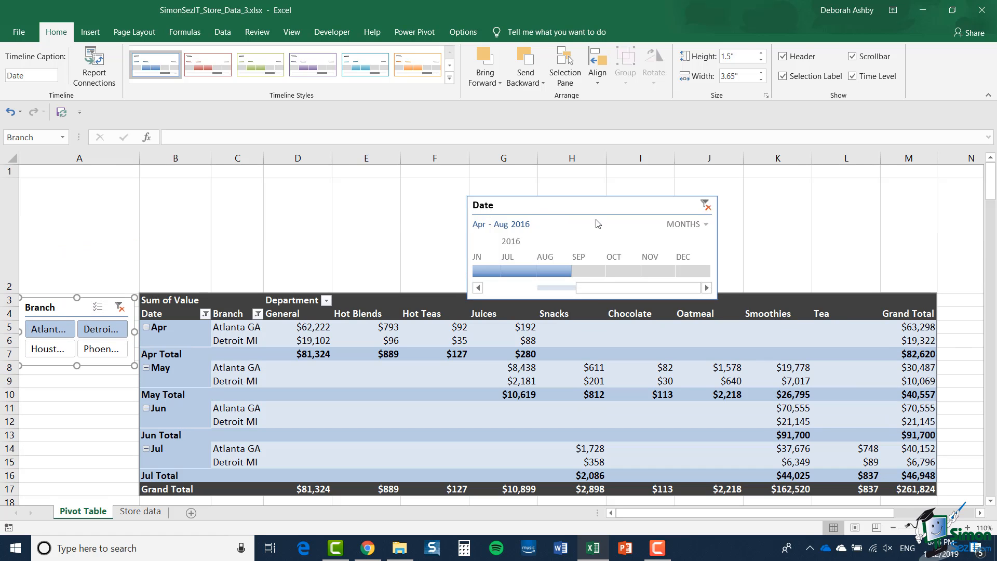
Place the Date timeline above the PivotTable starting in column A and widen it to about 13.22" to span the table
{"action": "left_click_drag", "start_coordinate": [593, 205], "coordinate": [155, 189]}
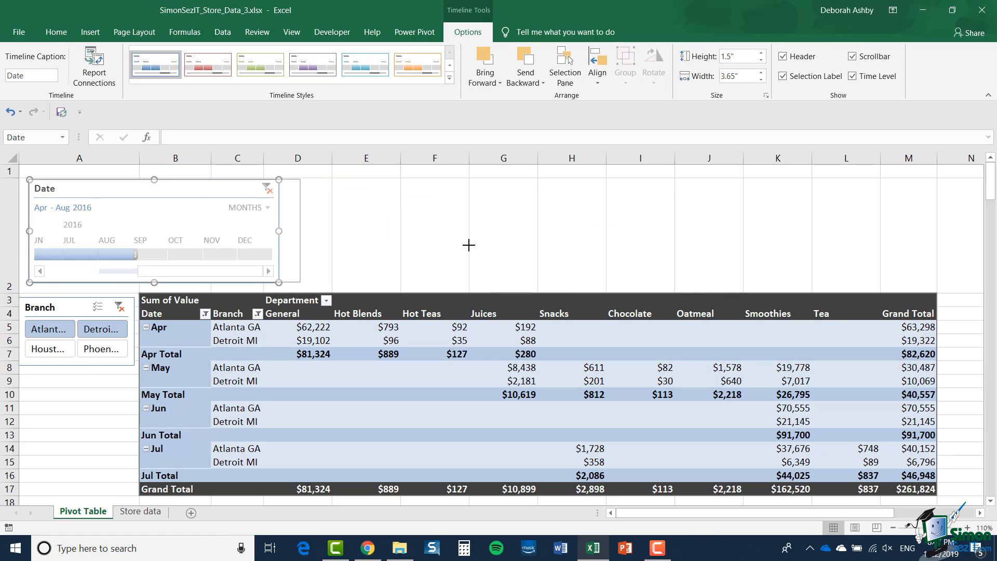
{"action": "left_click_drag", "start_coordinate": [469, 244], "coordinate": [934, 252]}
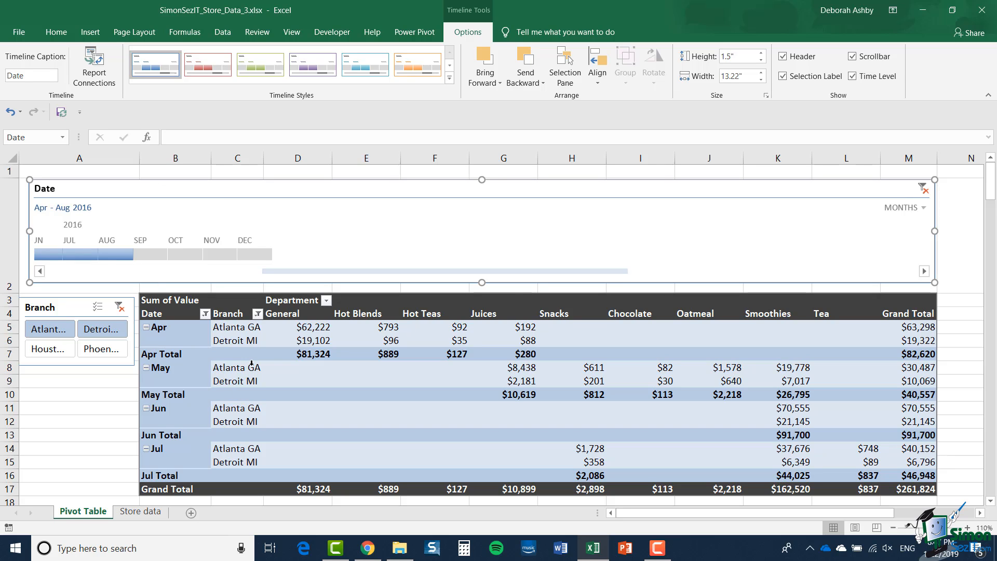